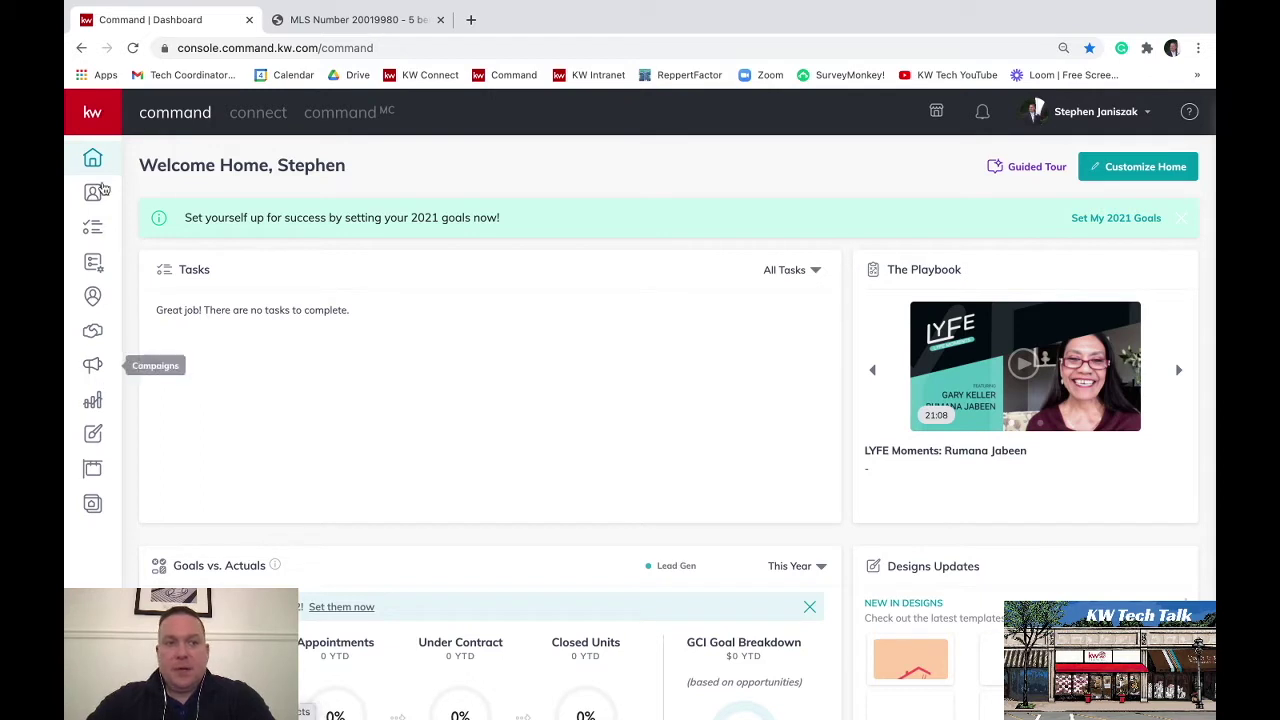
Expand the left sidebar and go to the Campaigns dashboard
mouse_move(92, 368)
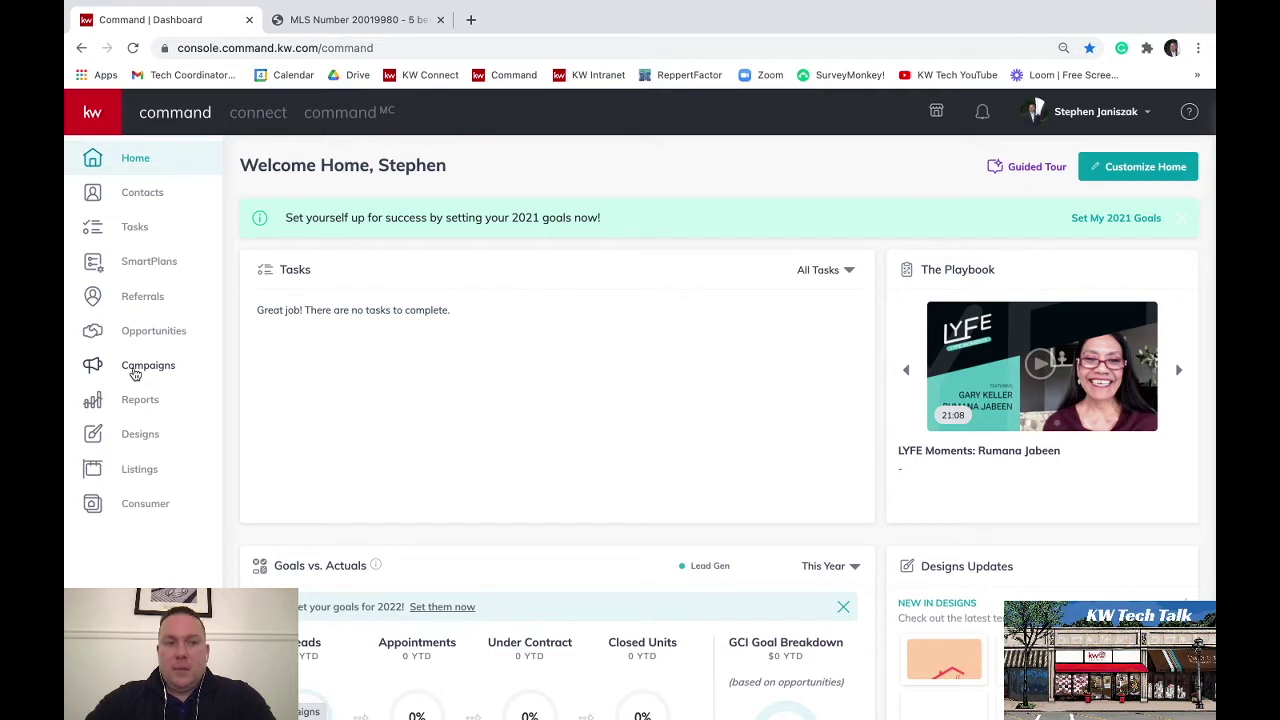
left_click(140, 368)
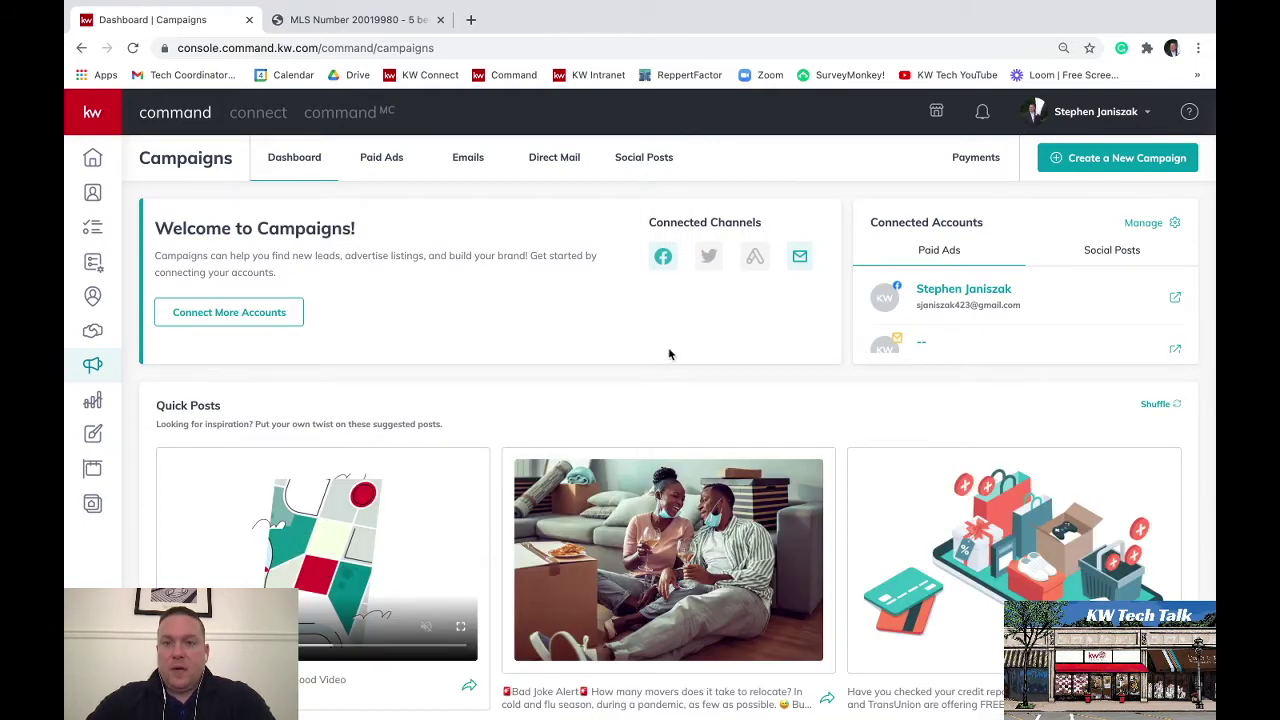
Start a new campaign to bring up the campaign type choices
left_click(1080, 172)
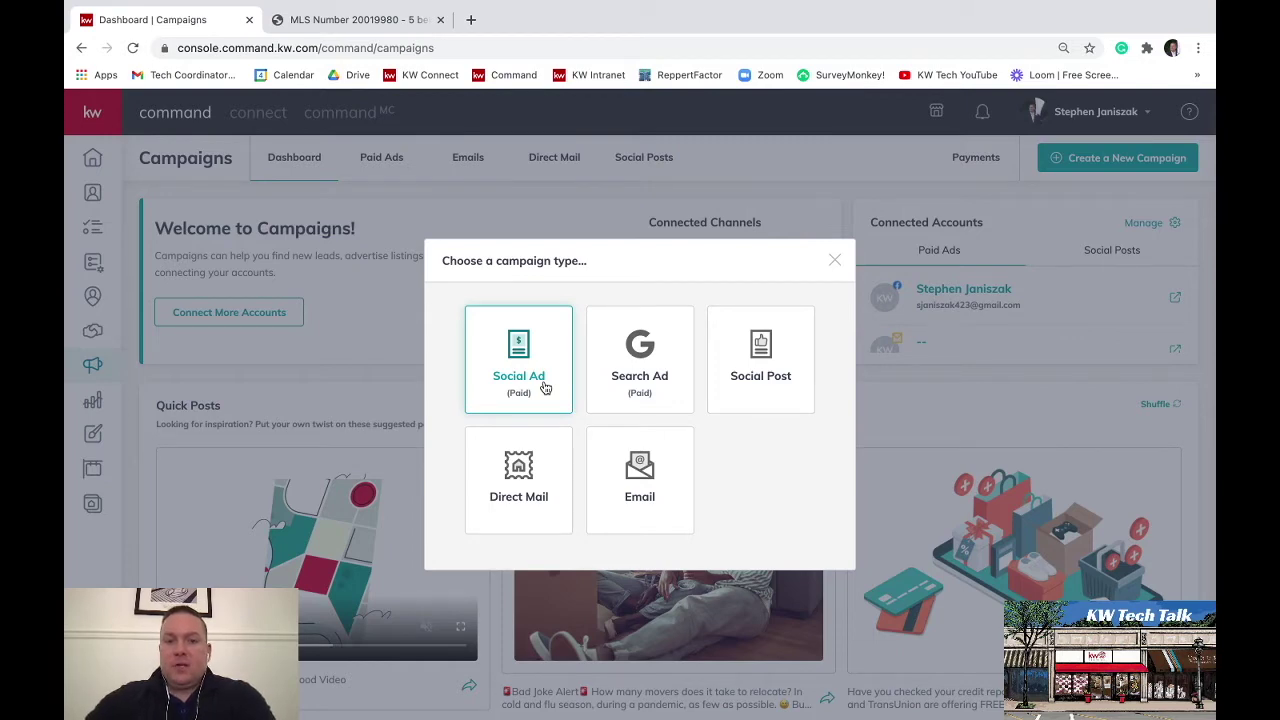
left_click(545, 388)
left_click(532, 180)
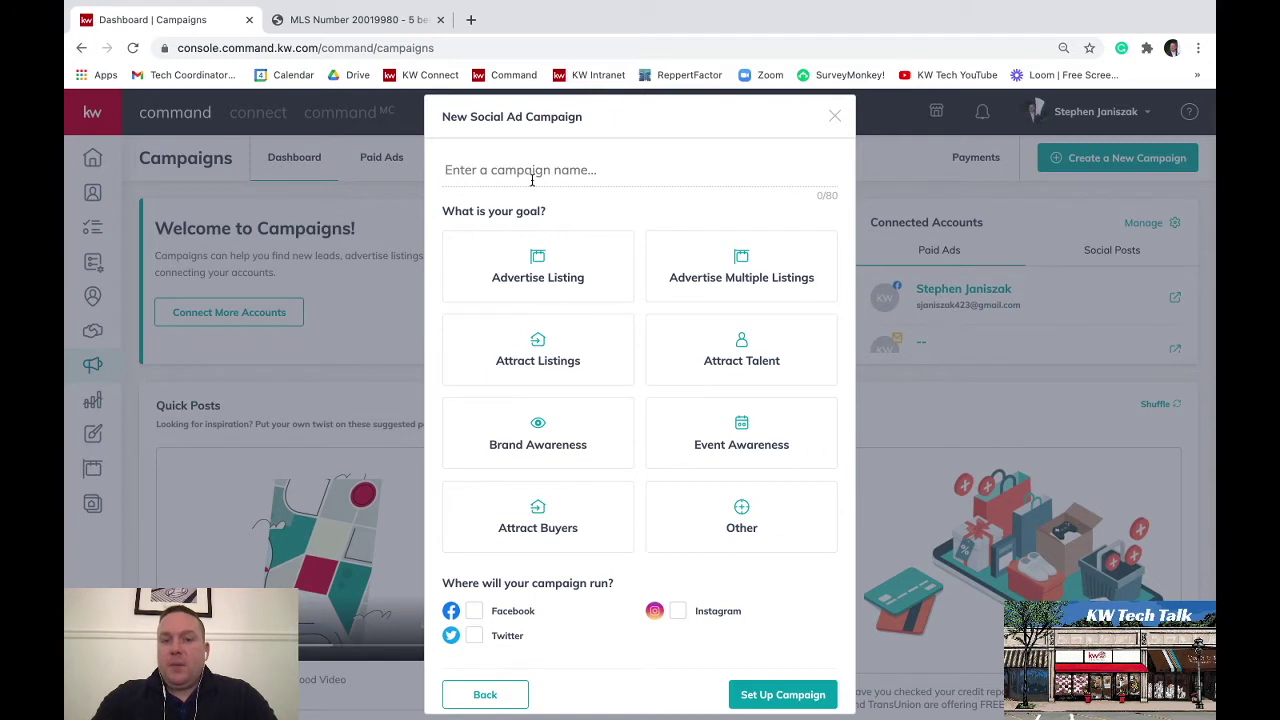
left_click(532, 180)
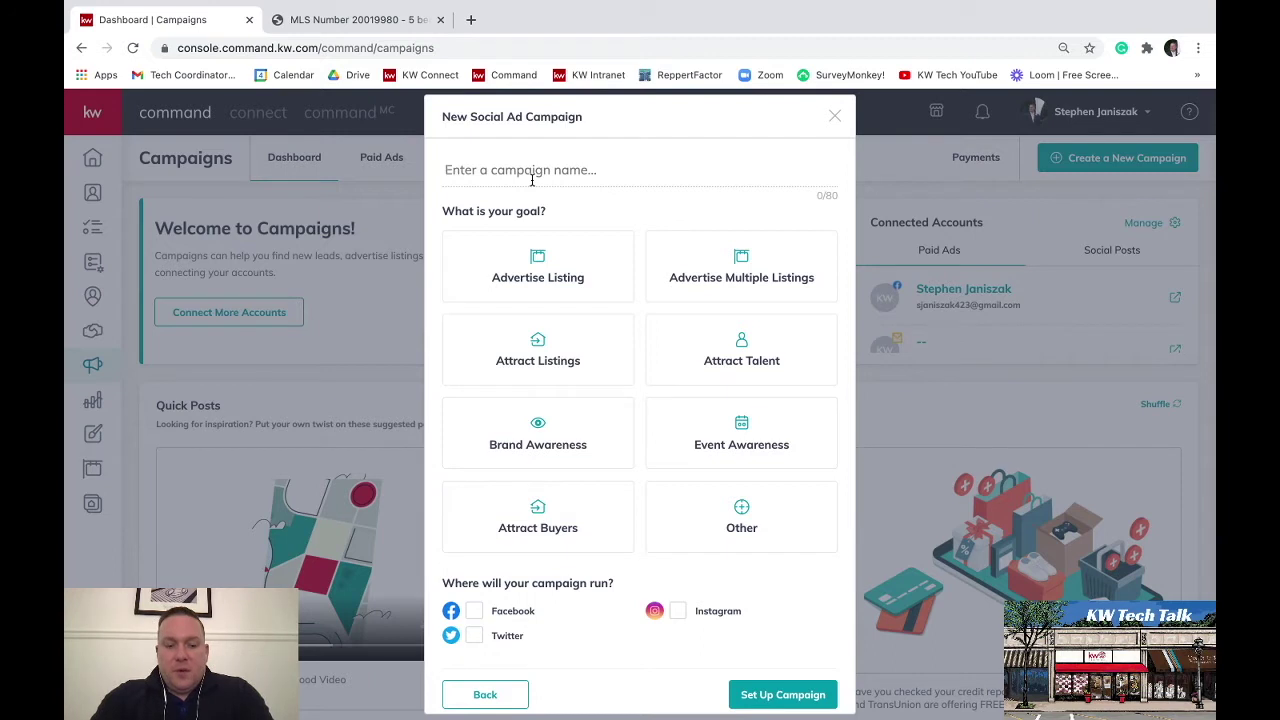
type("123 main st newark nj")
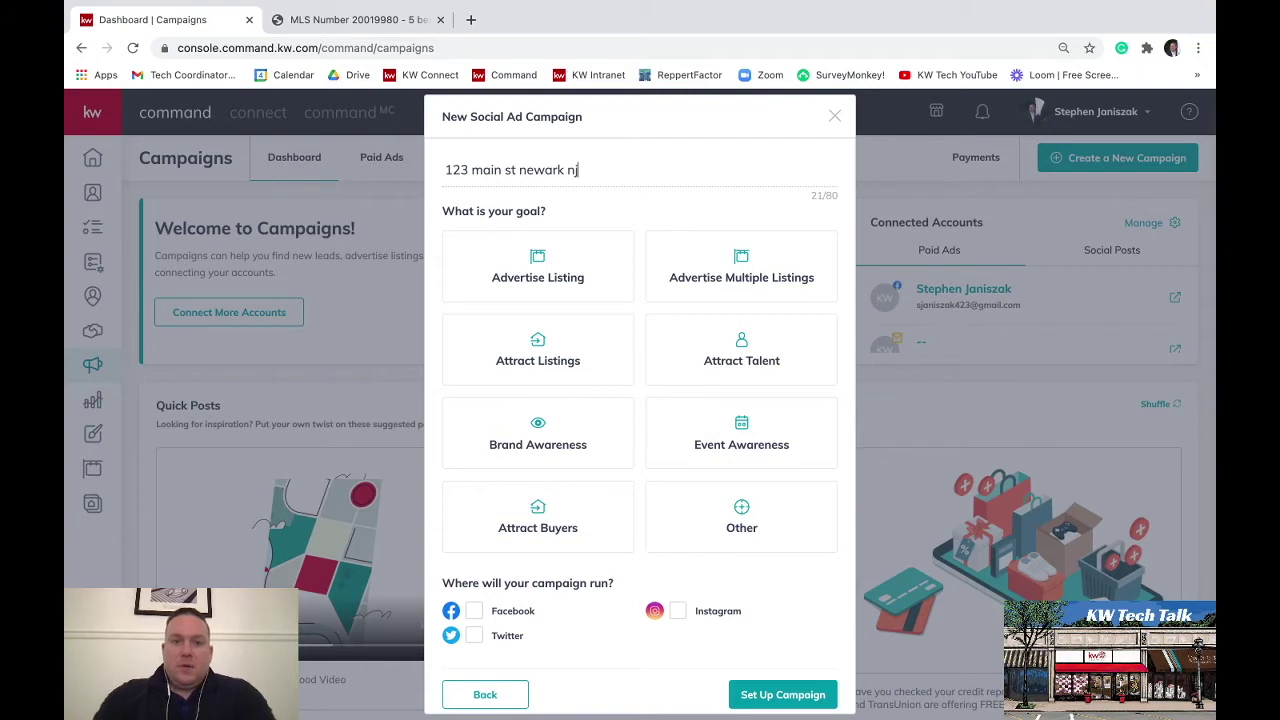
left_click(512, 262)
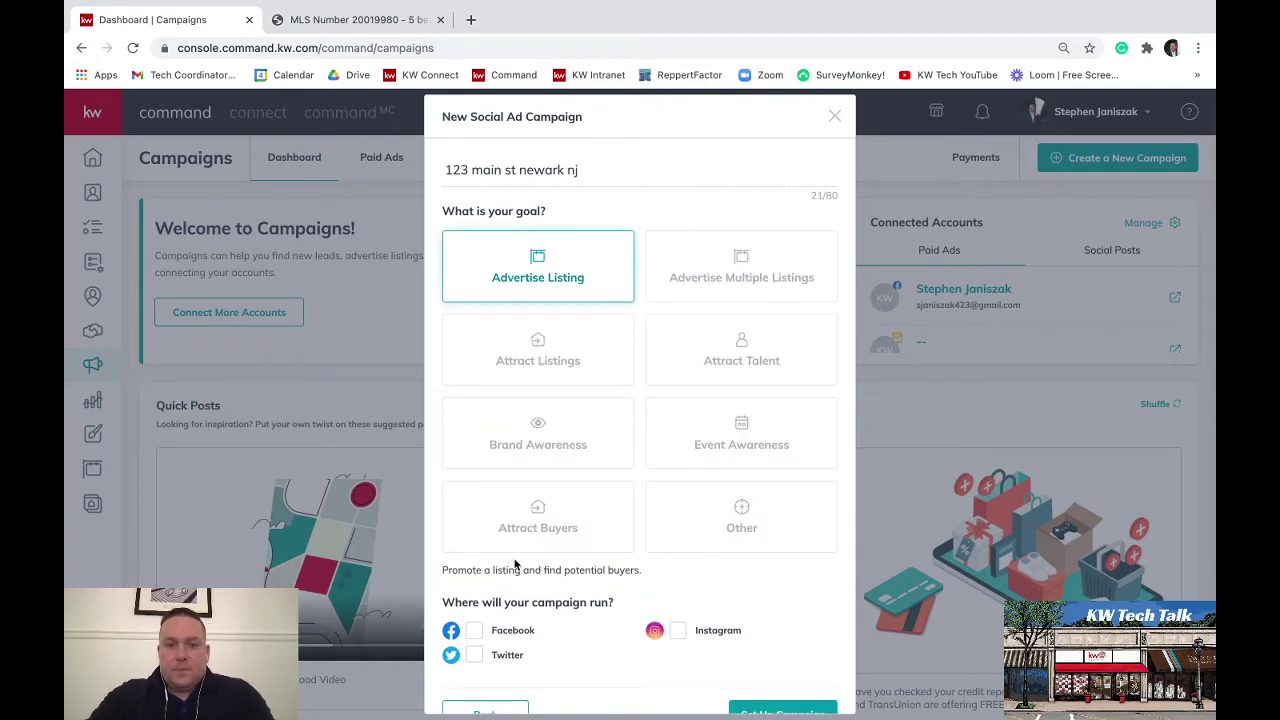
scroll(577, 640, "down", 1)
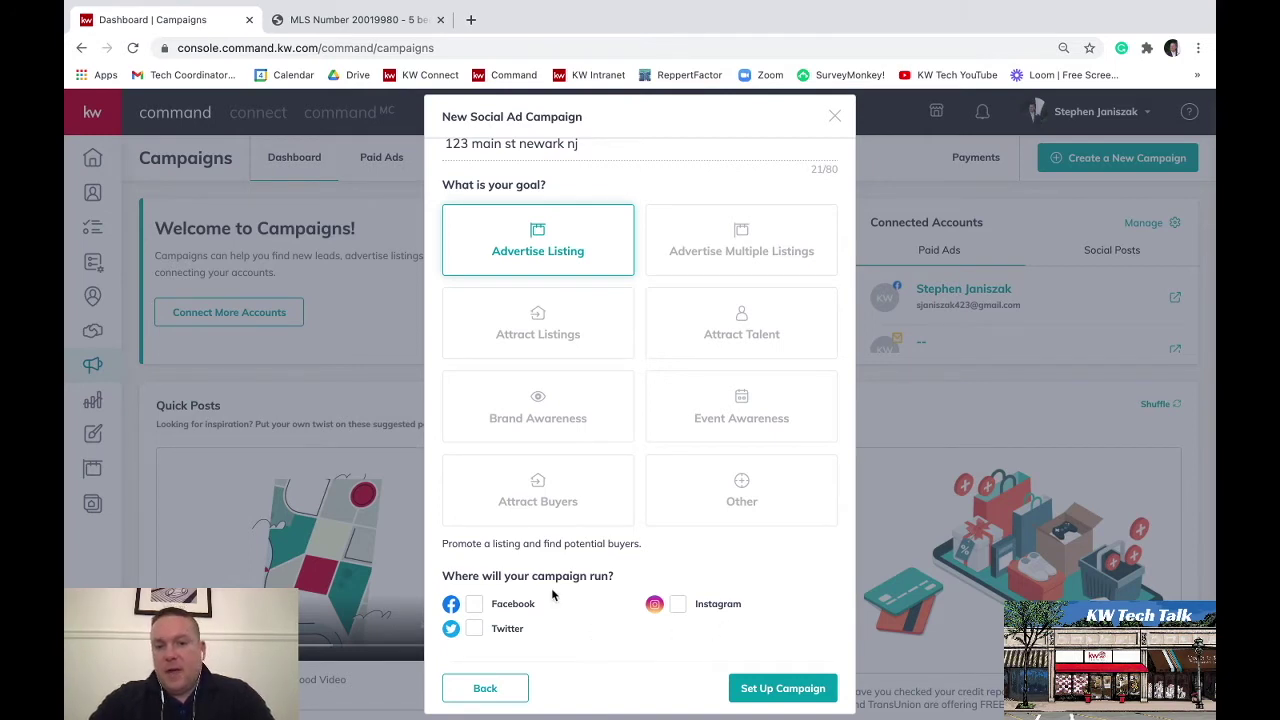
left_click(474, 607)
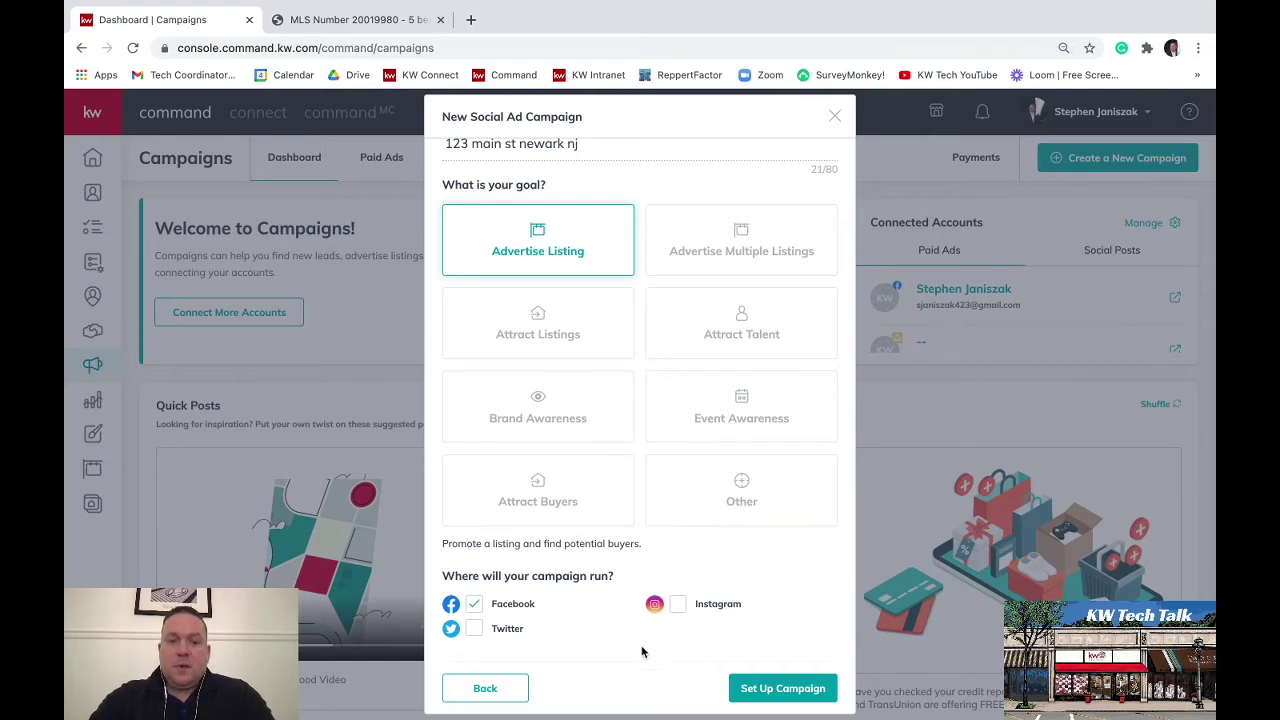
left_click(783, 689)
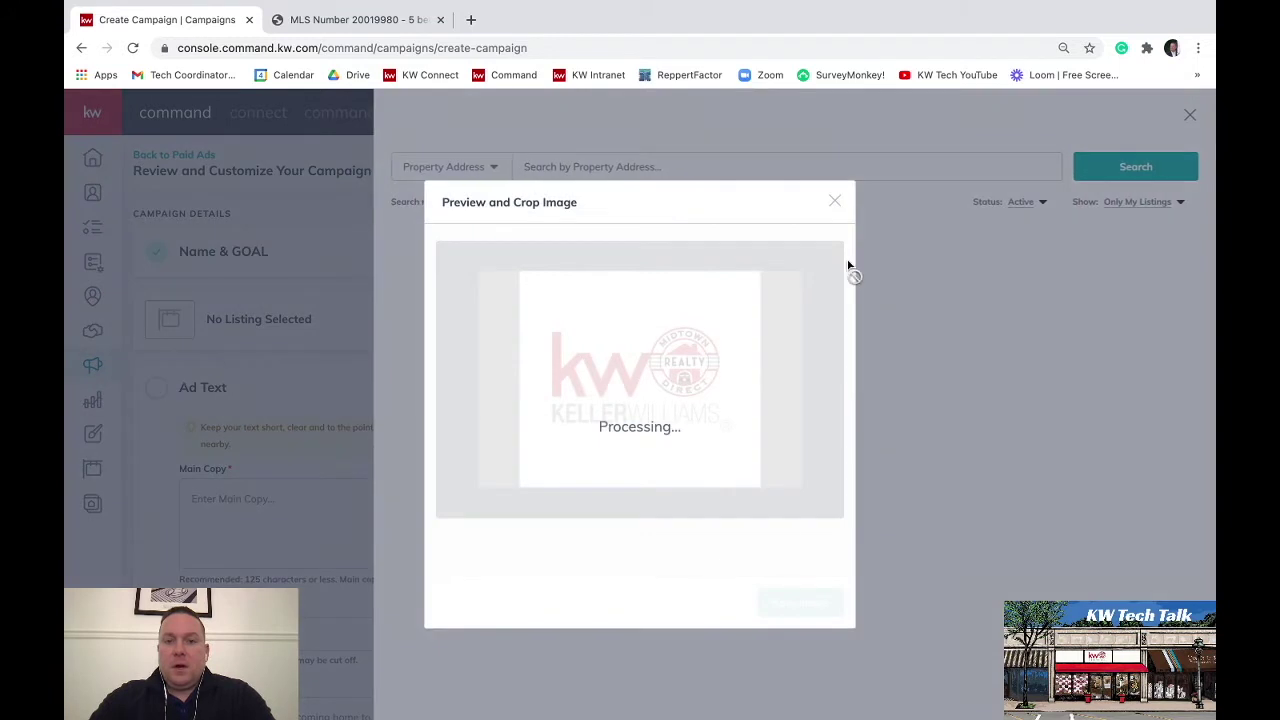
left_click(834, 201)
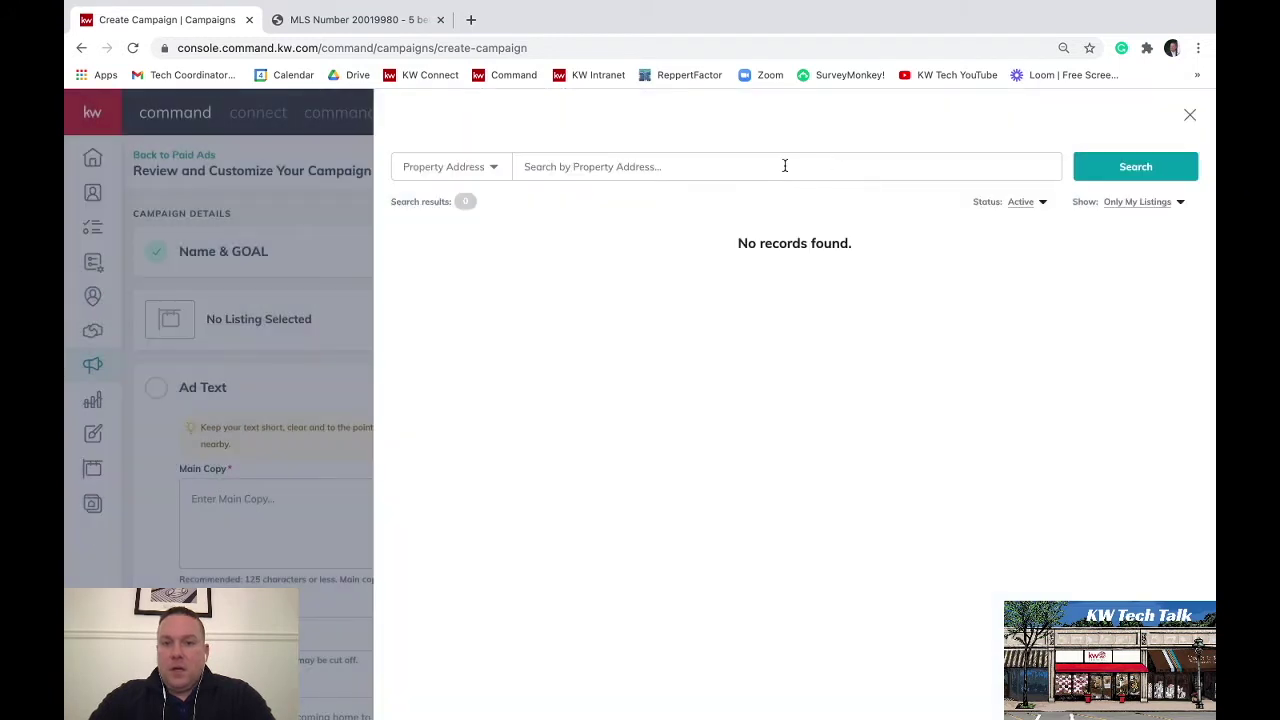
left_click(337, 203)
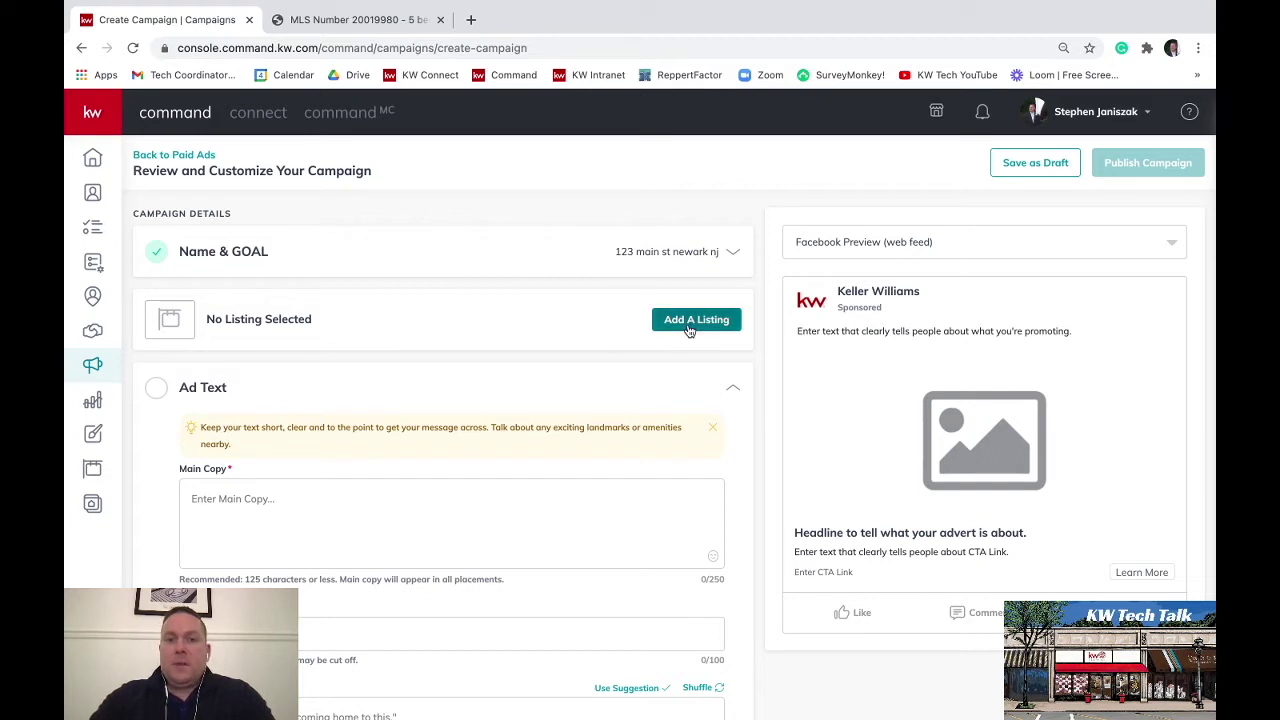
mouse_move(335, 5)
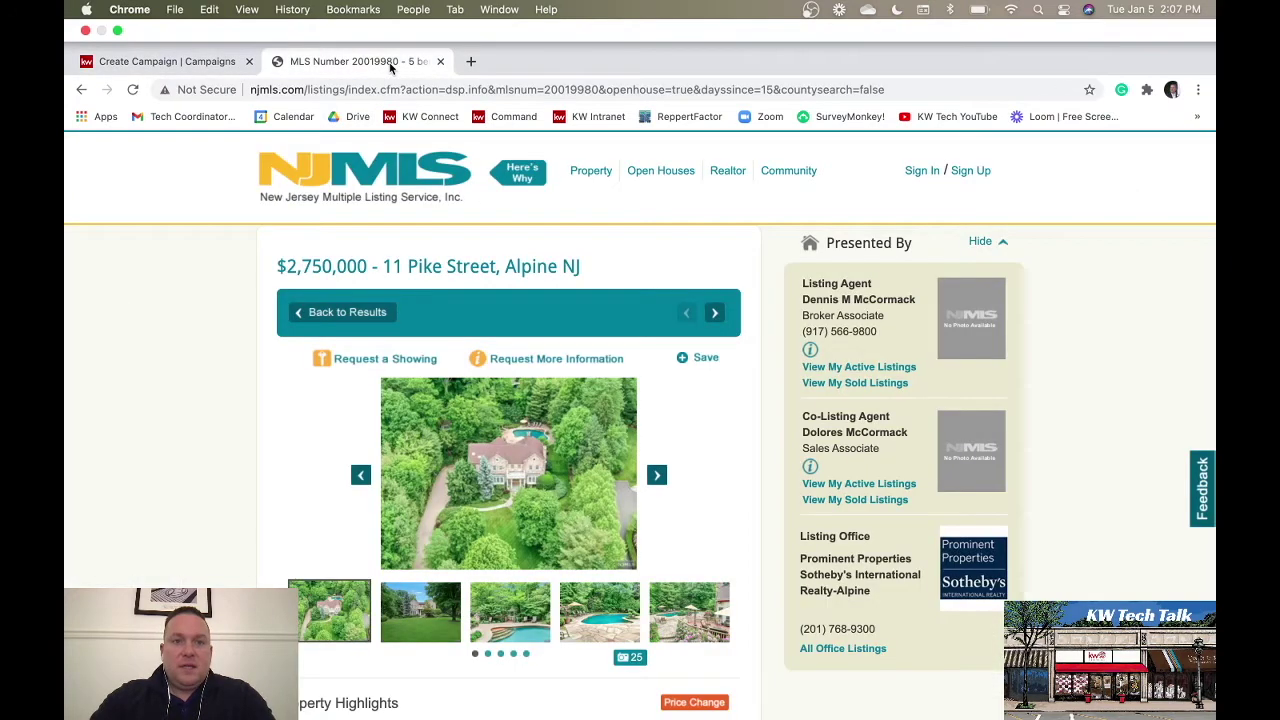
left_click(392, 65)
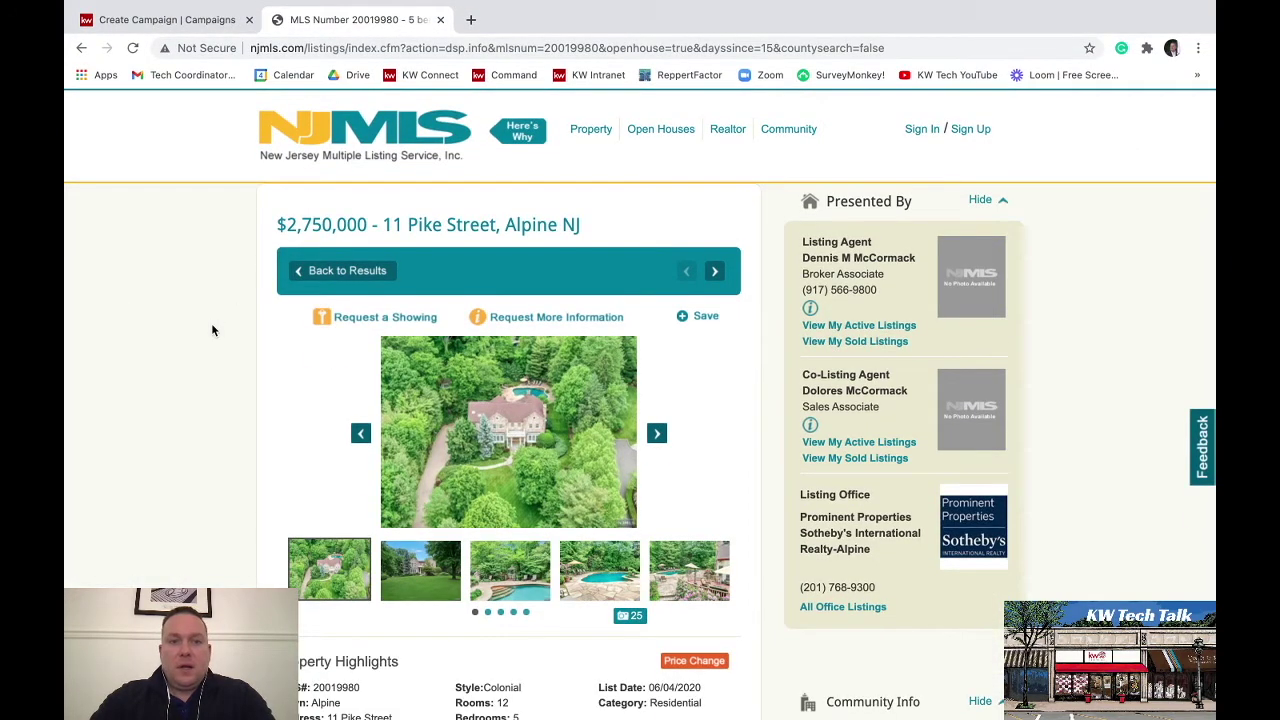
left_click(172, 24)
left_click(699, 322)
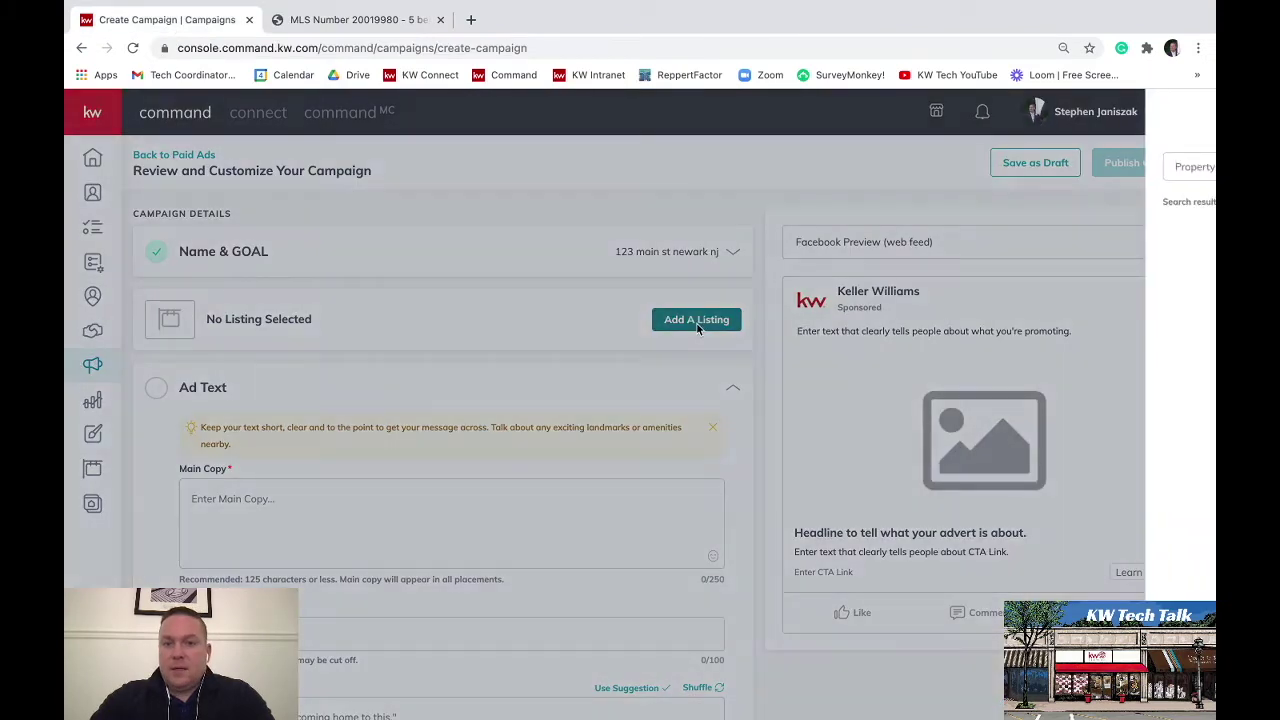
left_click(754, 169)
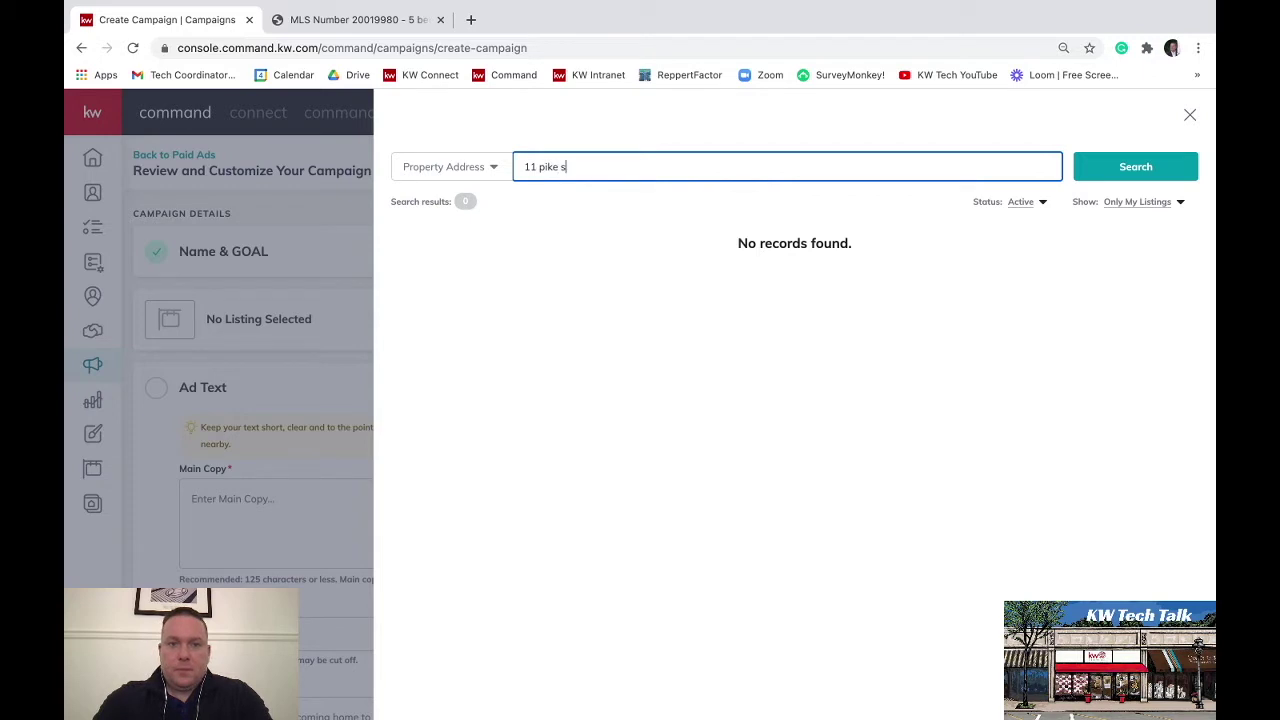
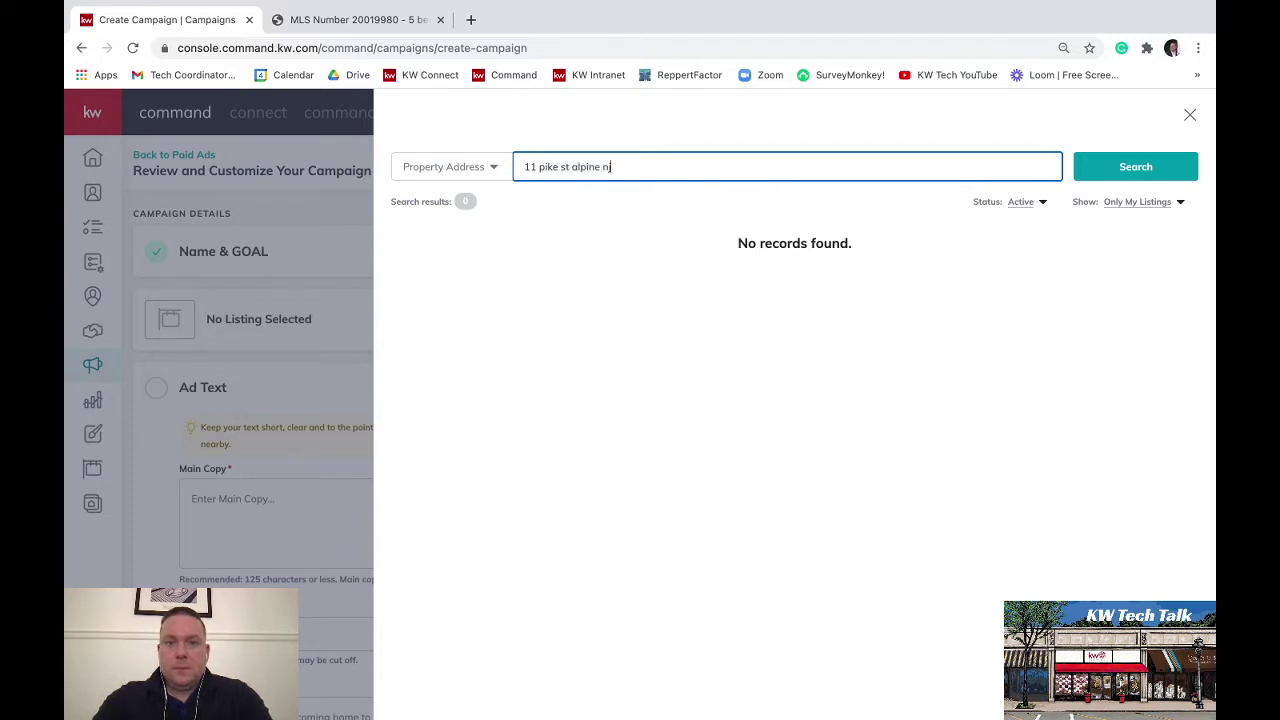
left_click(1022, 201)
left_click(1004, 219)
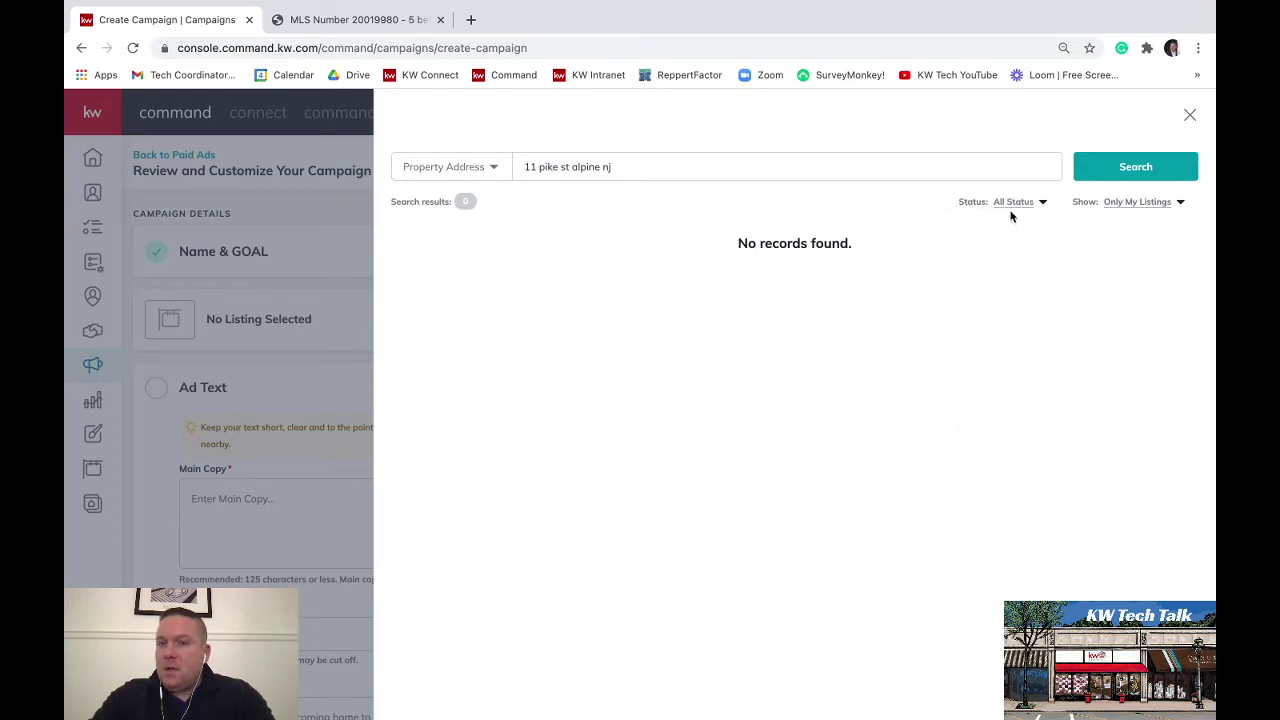
left_click(1138, 203)
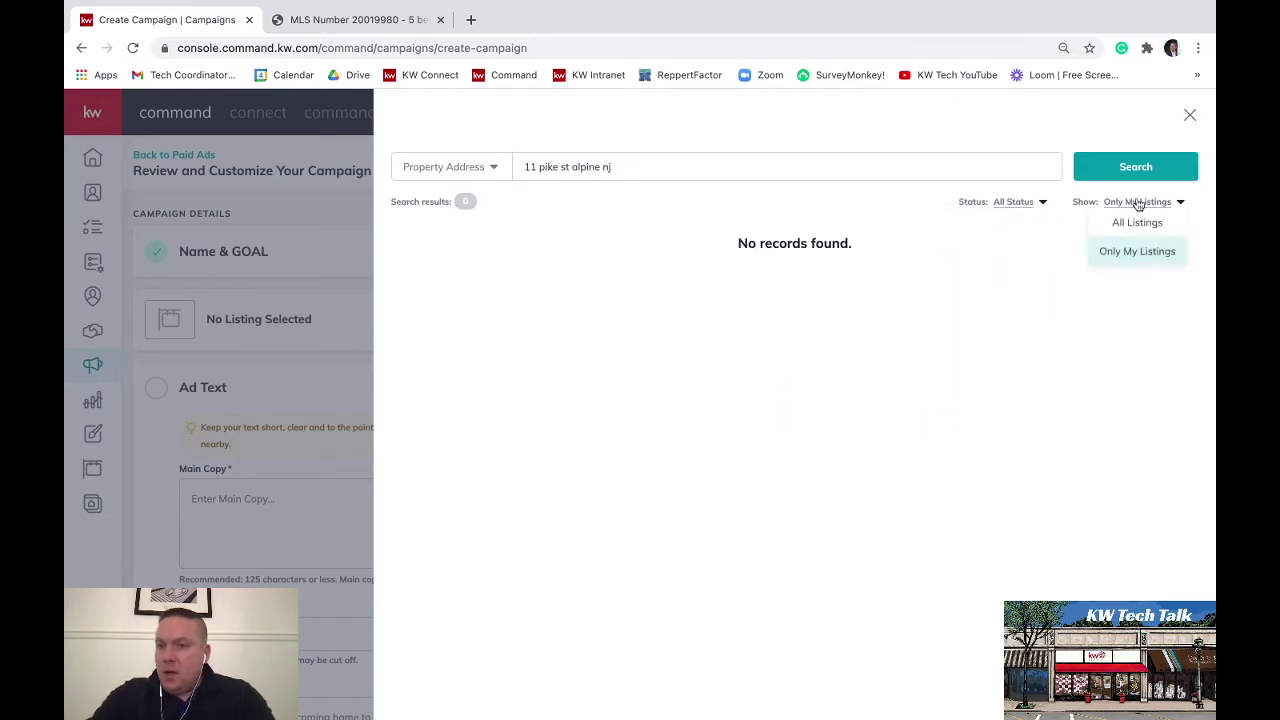
left_click(1139, 222)
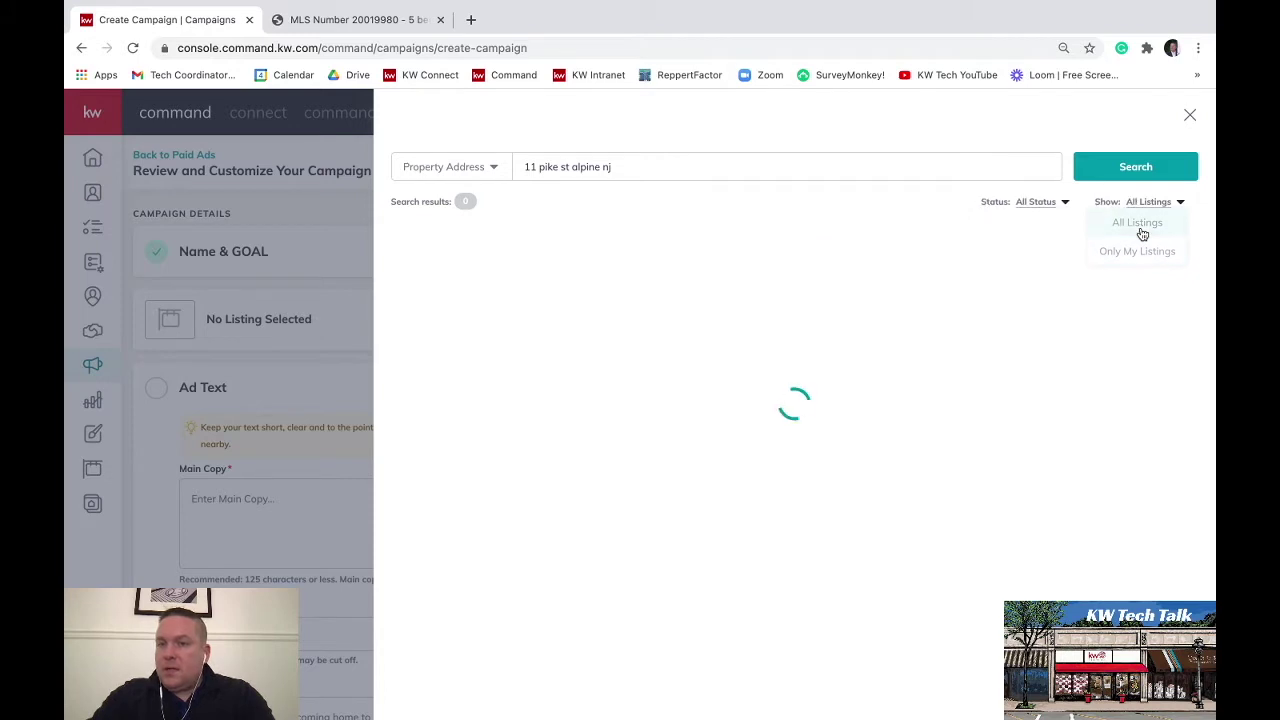
left_click(1036, 204)
left_click(864, 210)
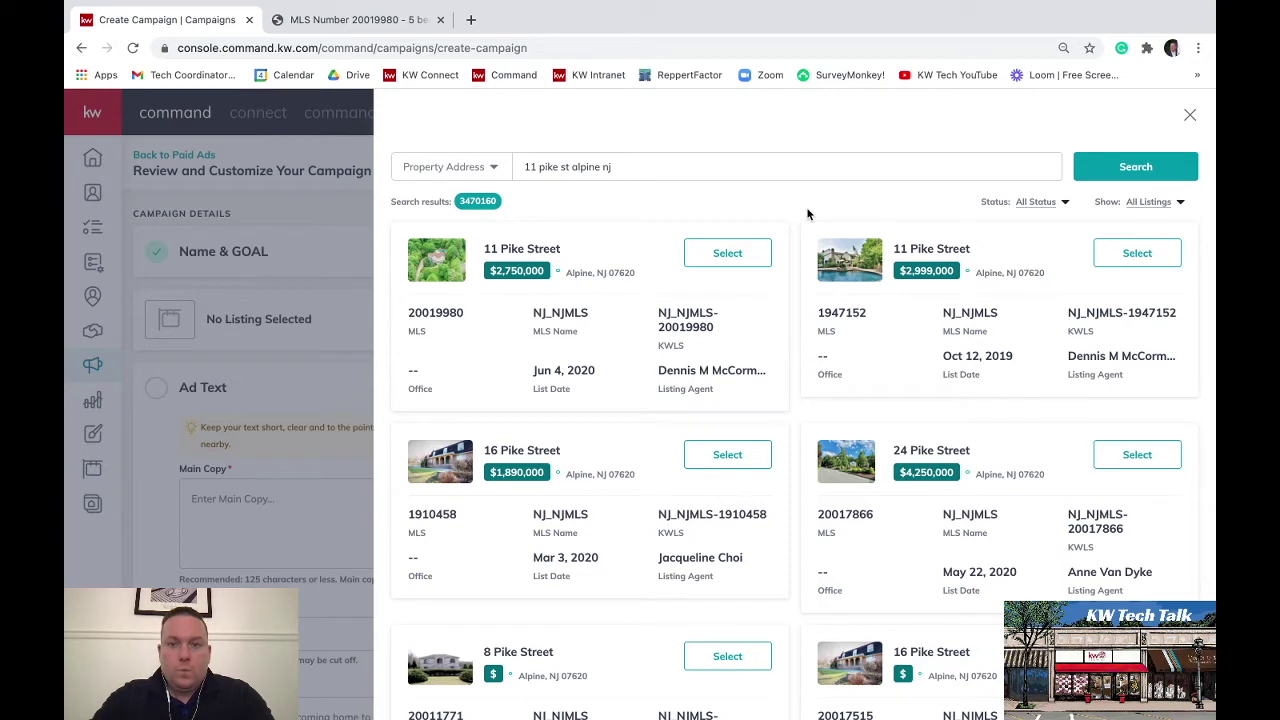
left_click(727, 254)
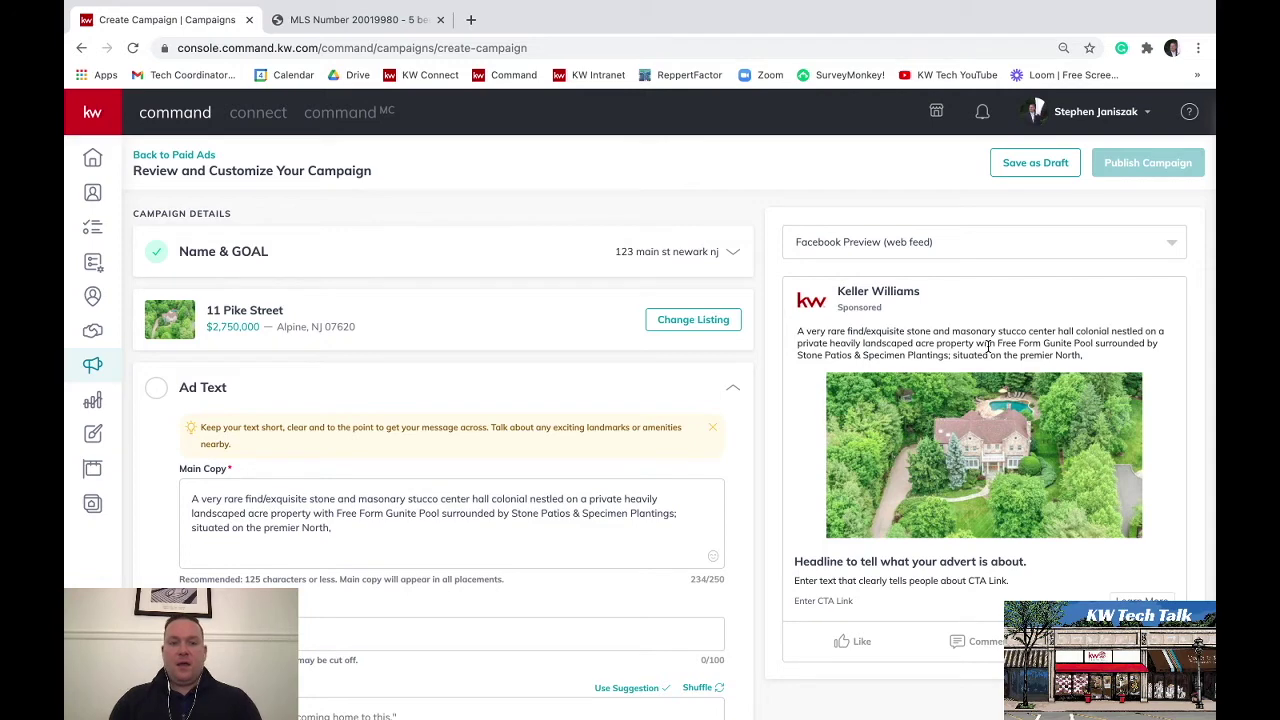
scroll(1014, 266, "down", 3)
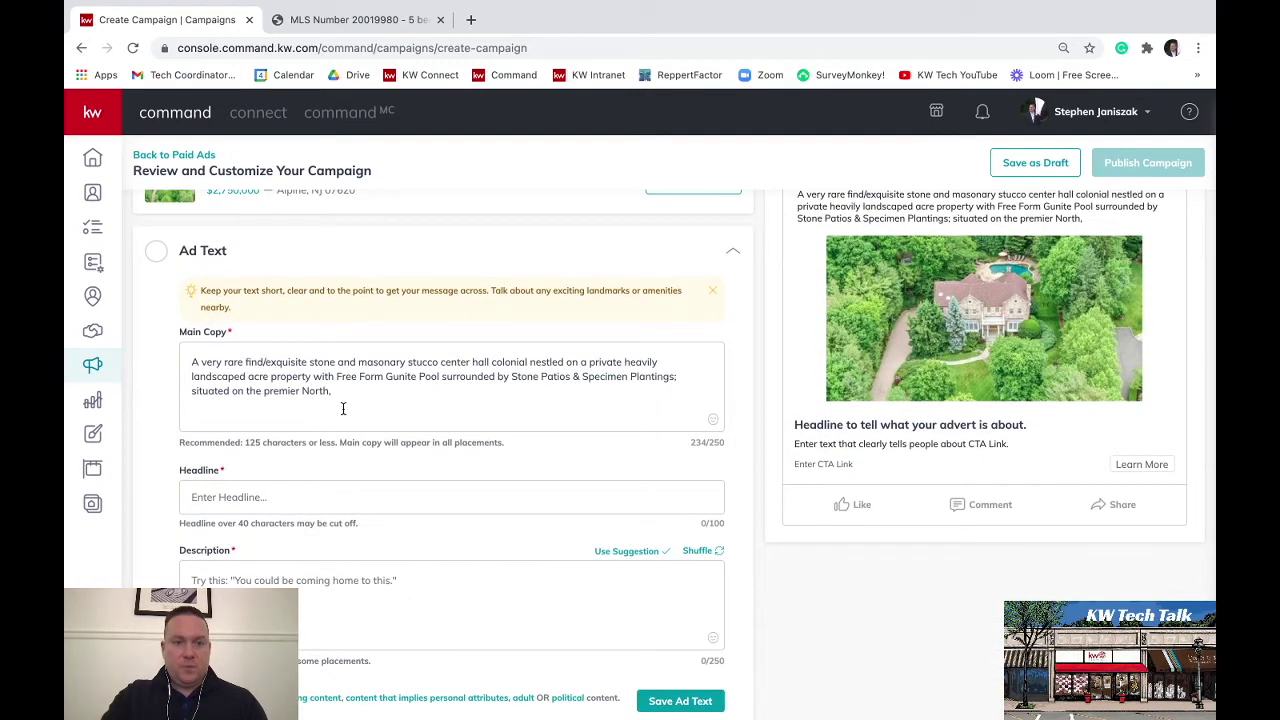
scroll(371, 380, "up", 1)
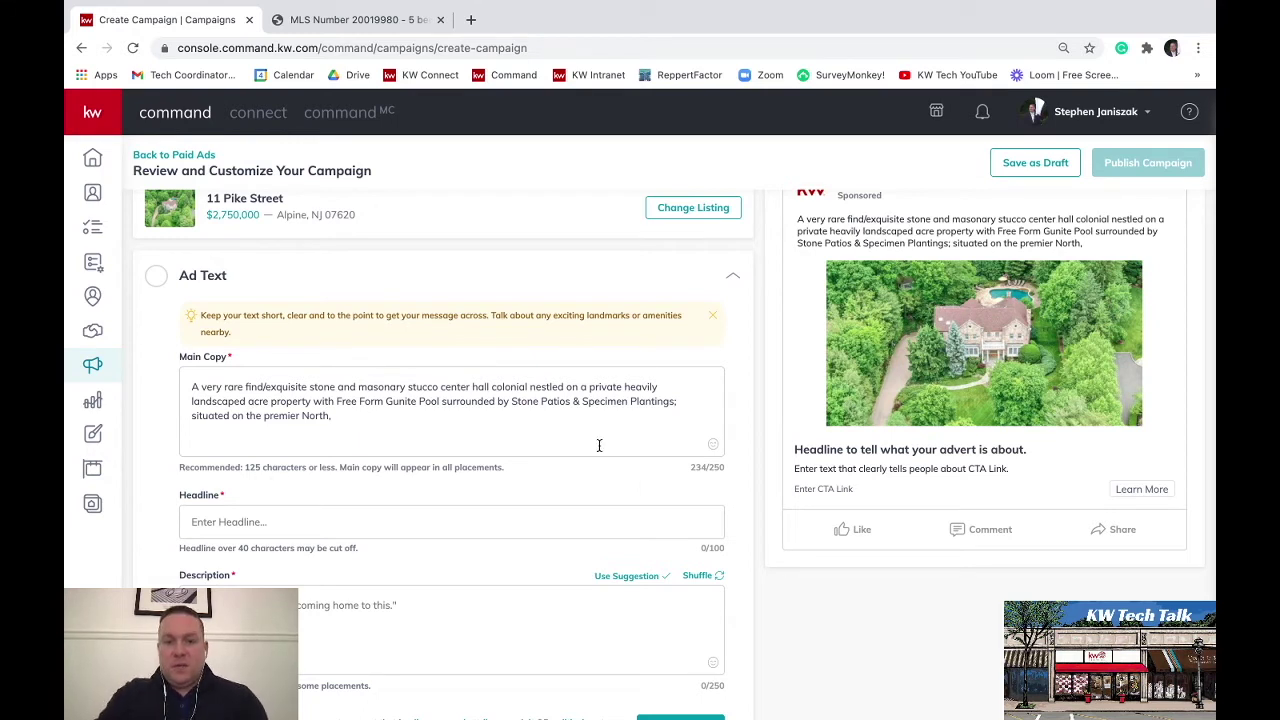
left_click(713, 446)
left_click(395, 431)
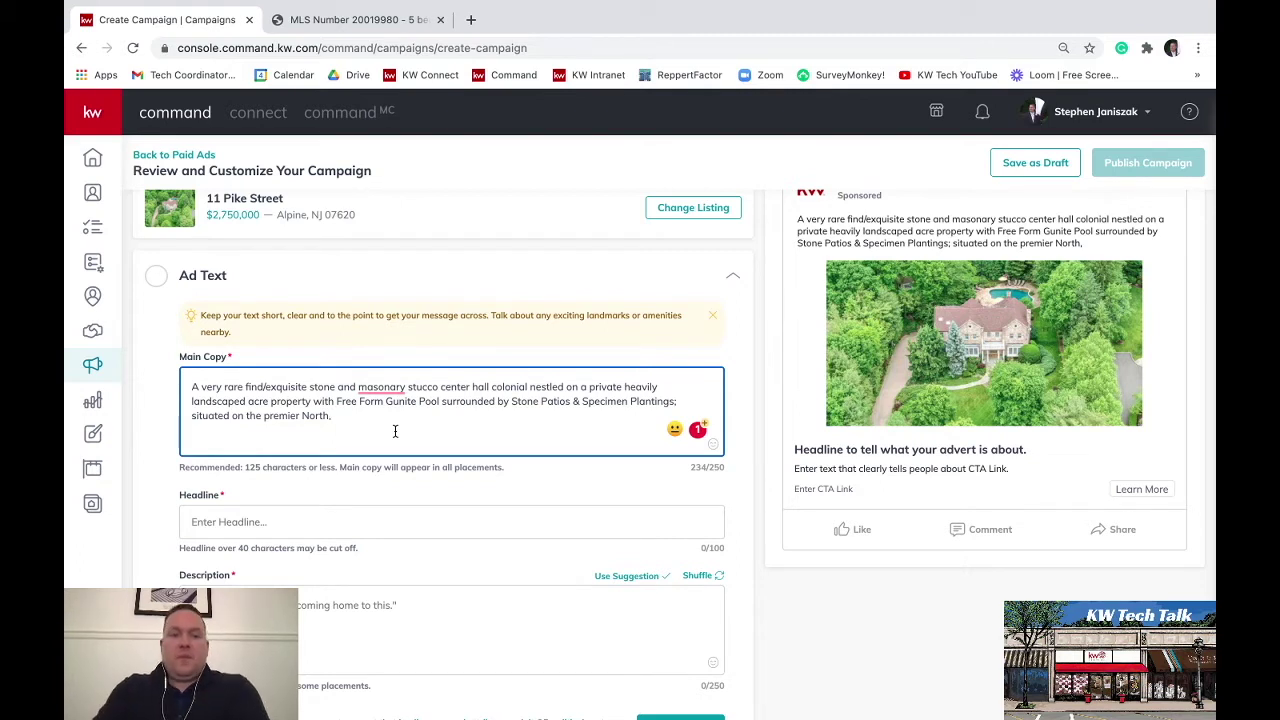
left_click(378, 527)
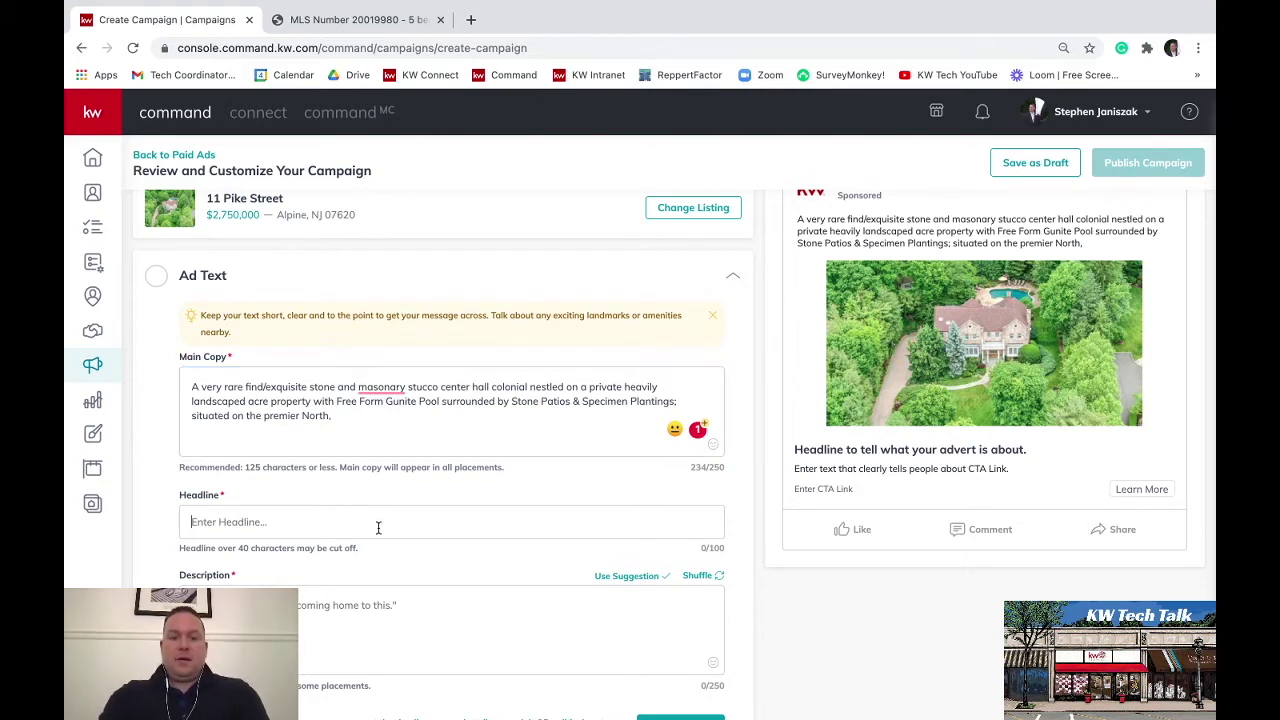
Enter the headline 'Fancy New Listing in Alpine NJ' and move to the Description box
type("Fancy New")
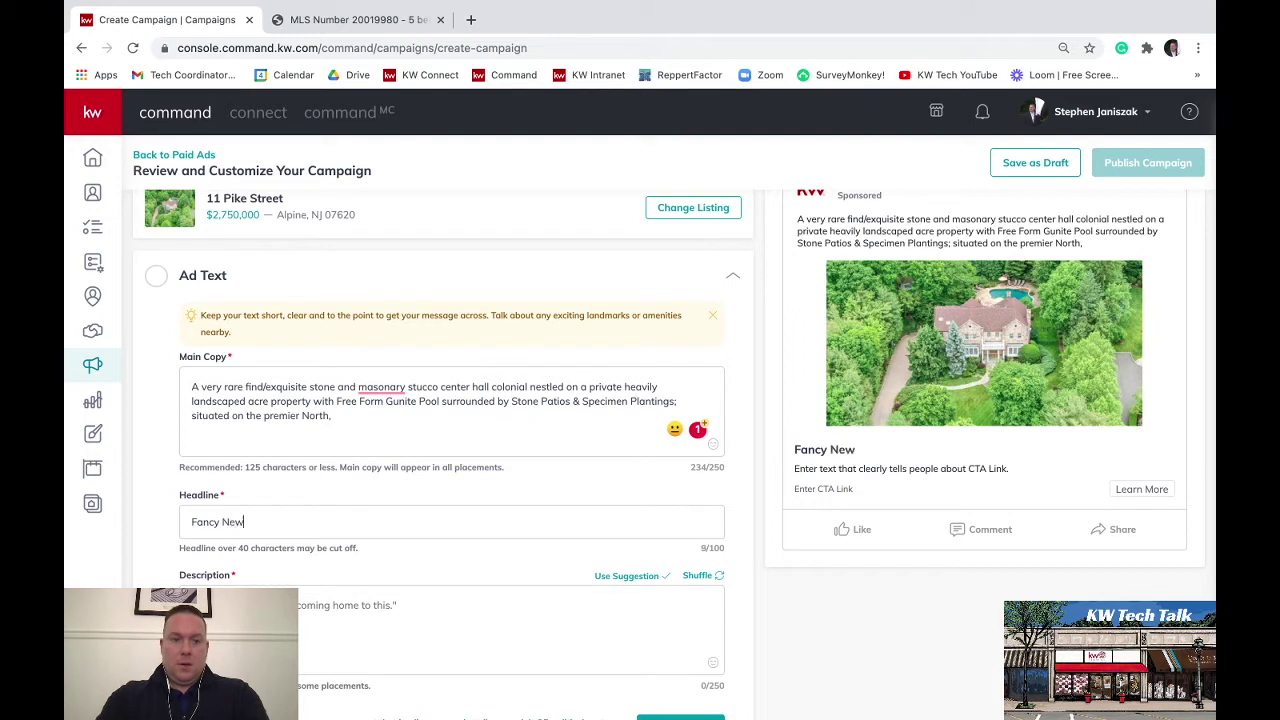
type(" Listing in A")
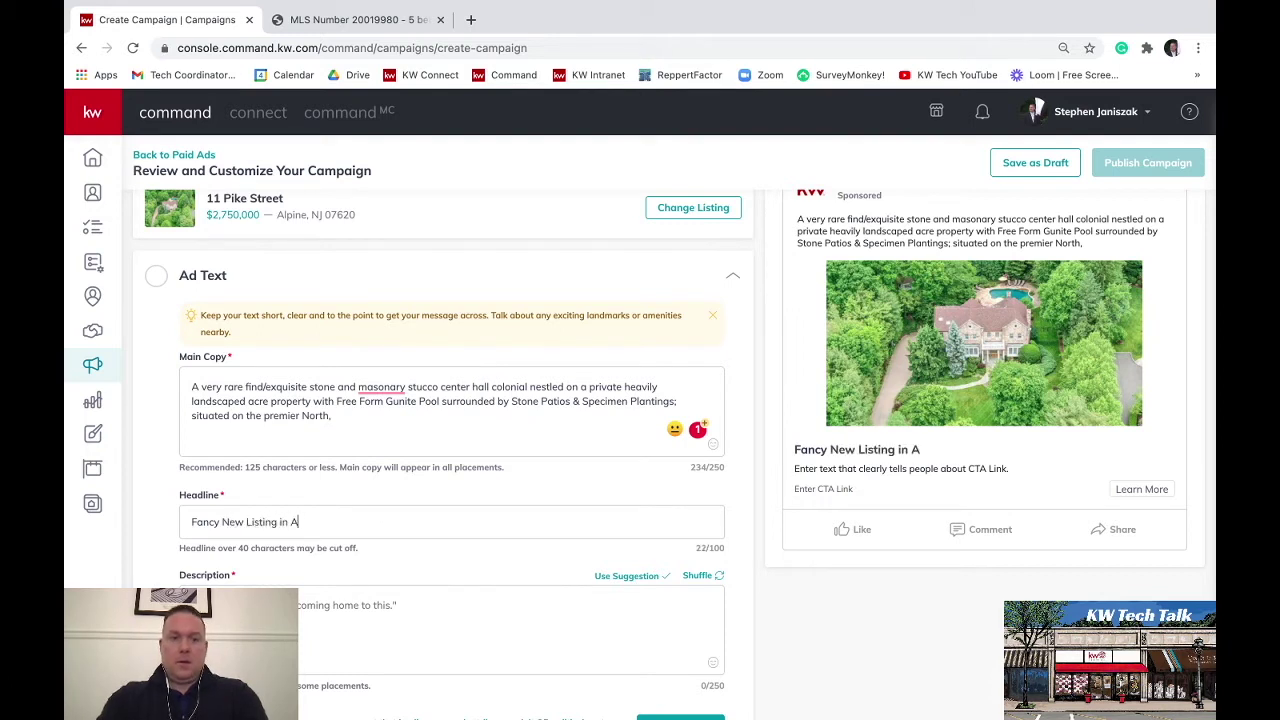
type("lpine NJ")
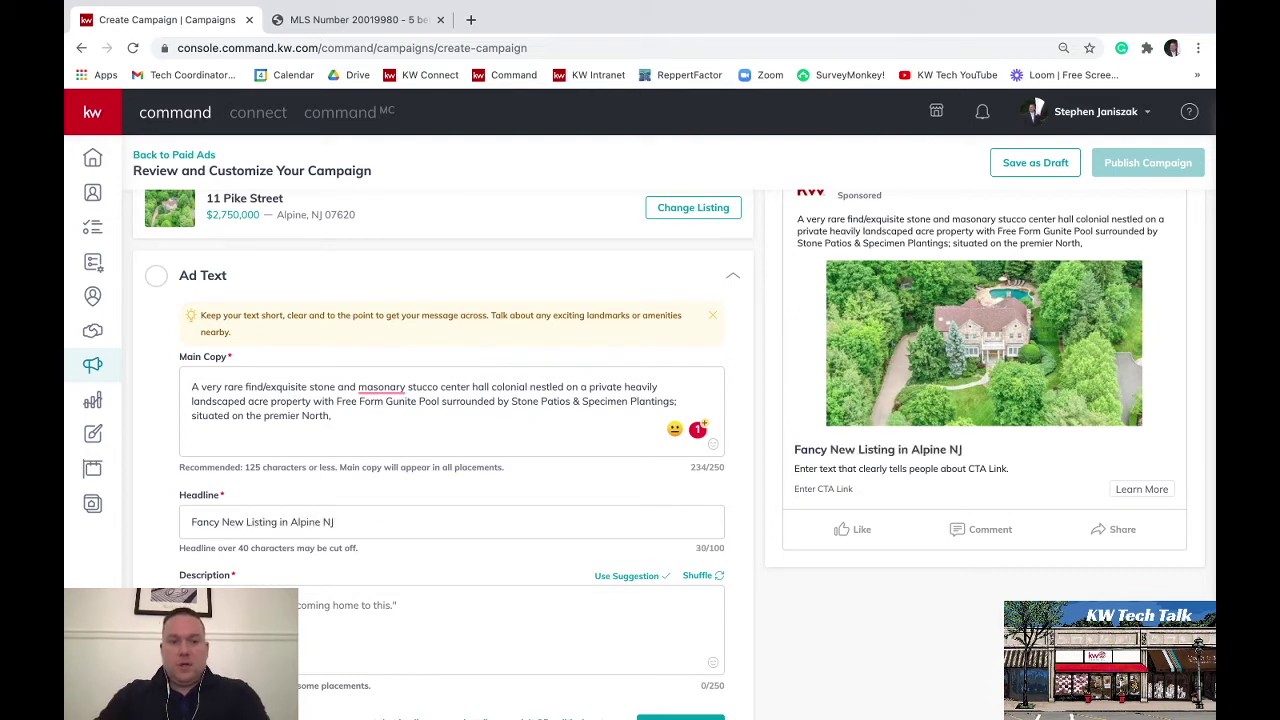
scroll(420, 523, "down", 1)
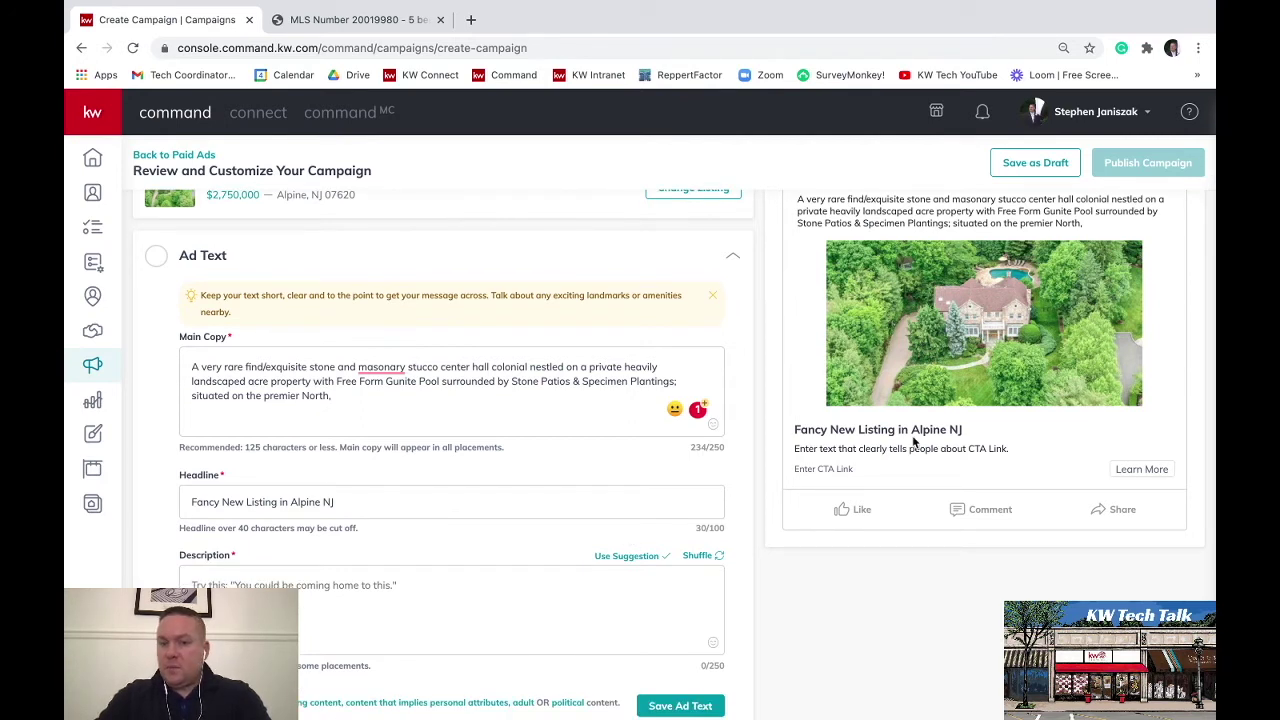
left_click(493, 614)
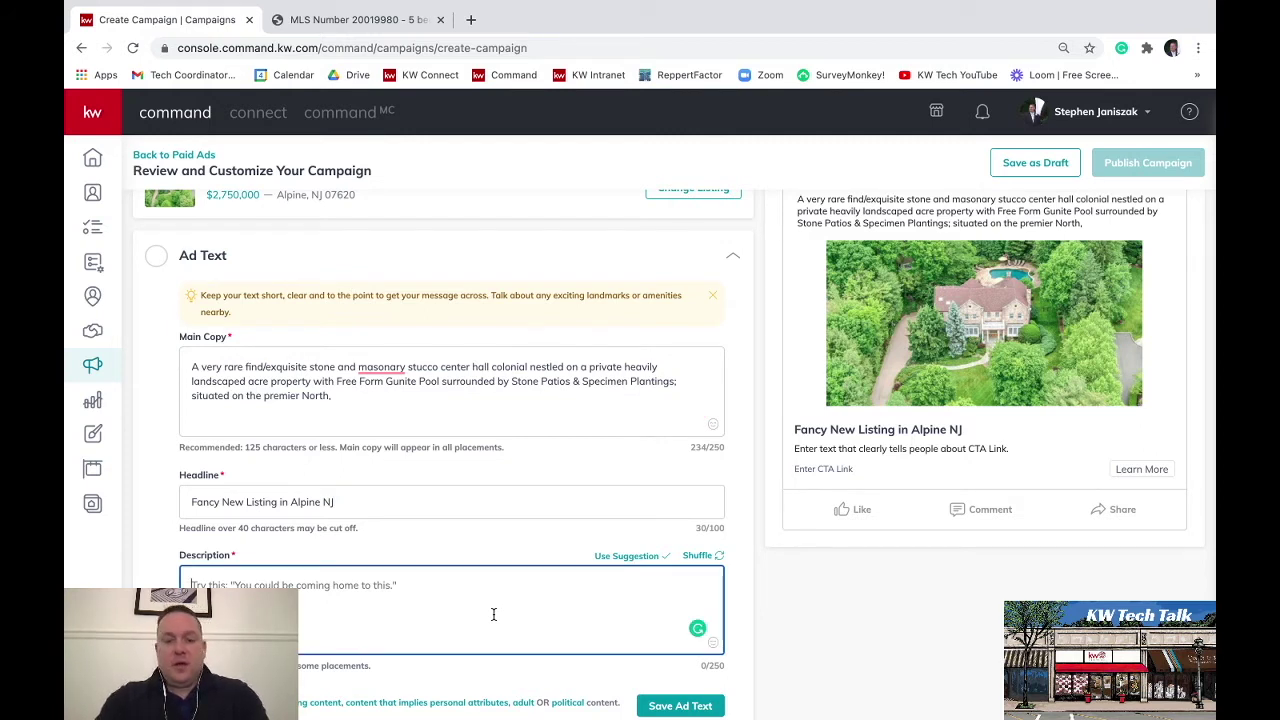
Enter the description 'Great schools, easy commute to NYC, close to public transit...' and check the preview
type("Great sch")
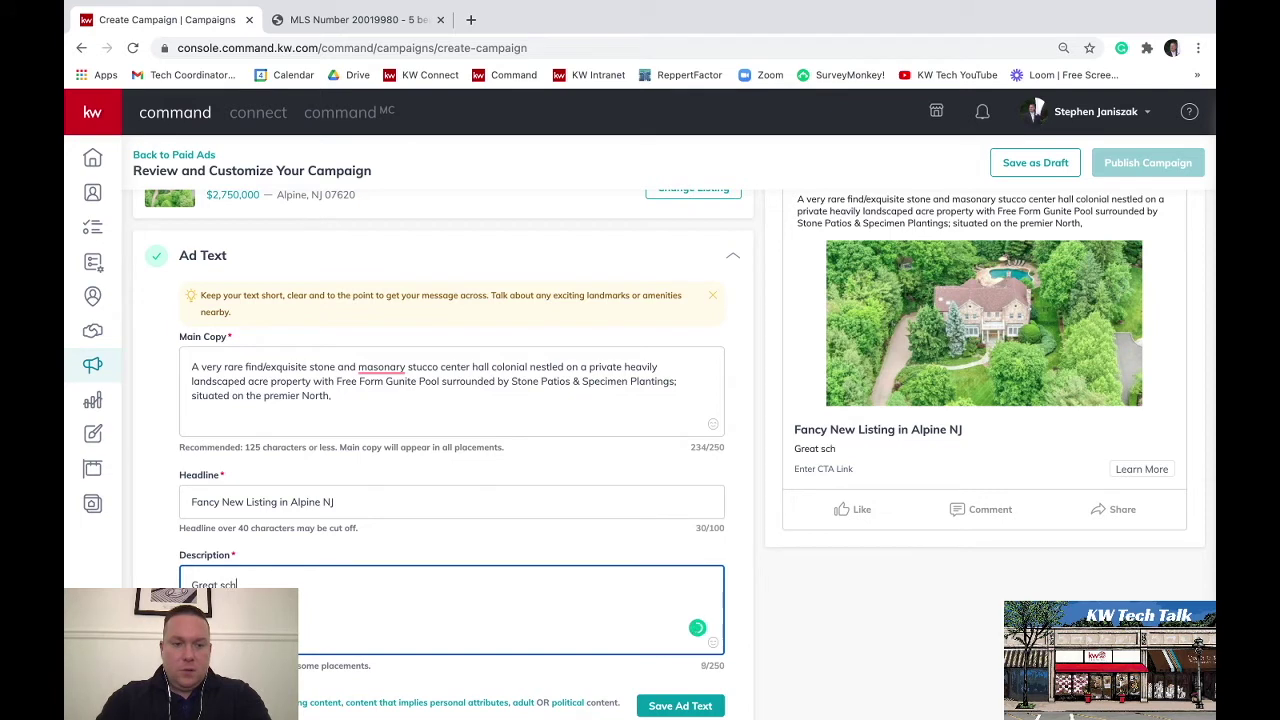
type("ools, e")
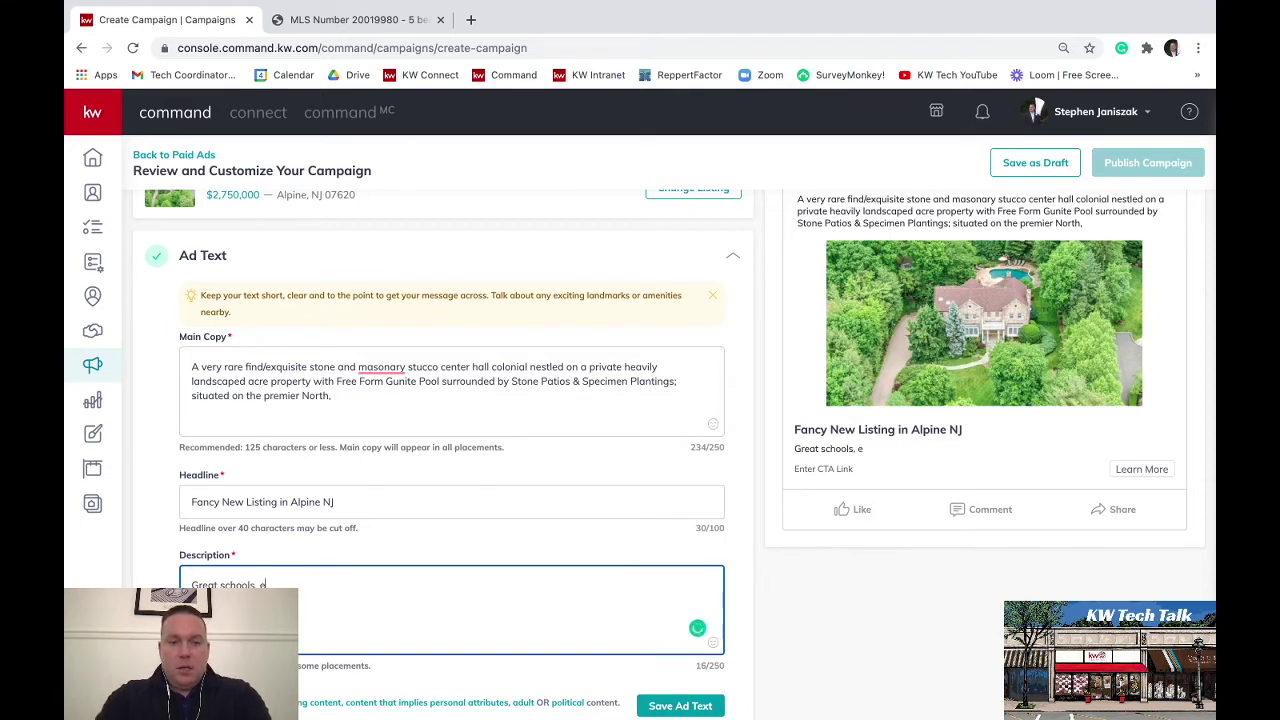
type("asy commute ")
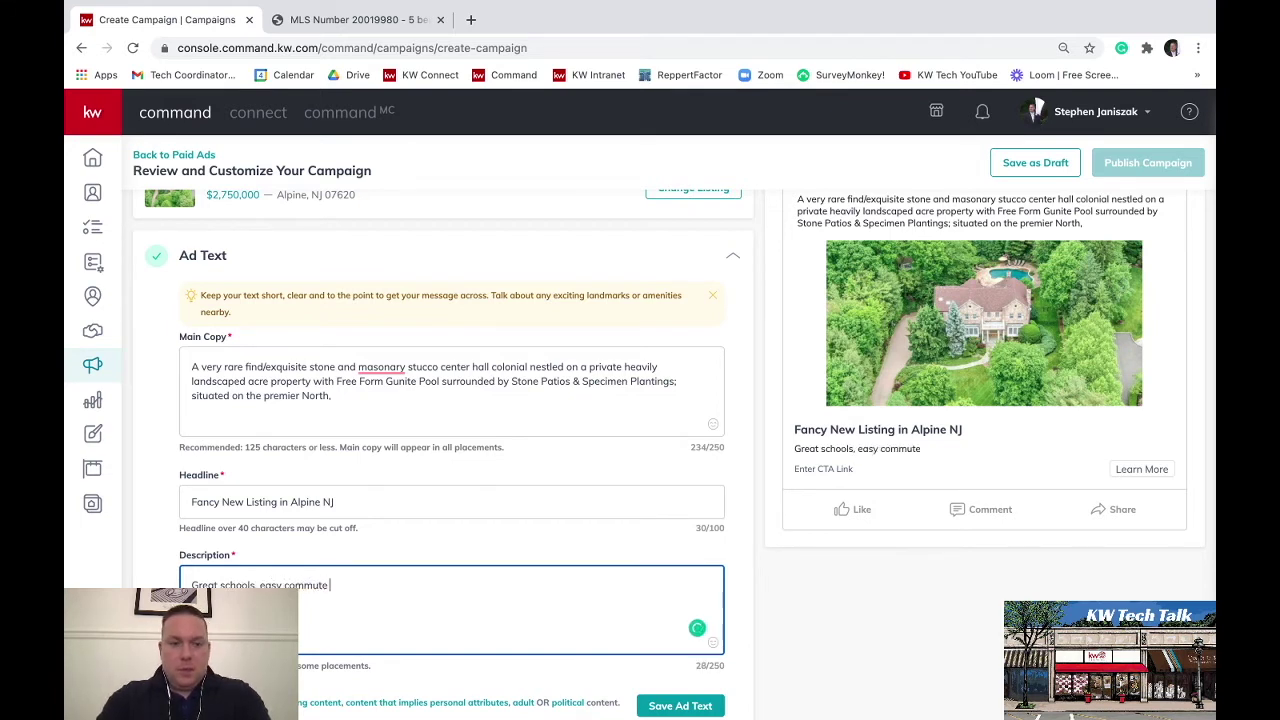
type("to NYC, ")
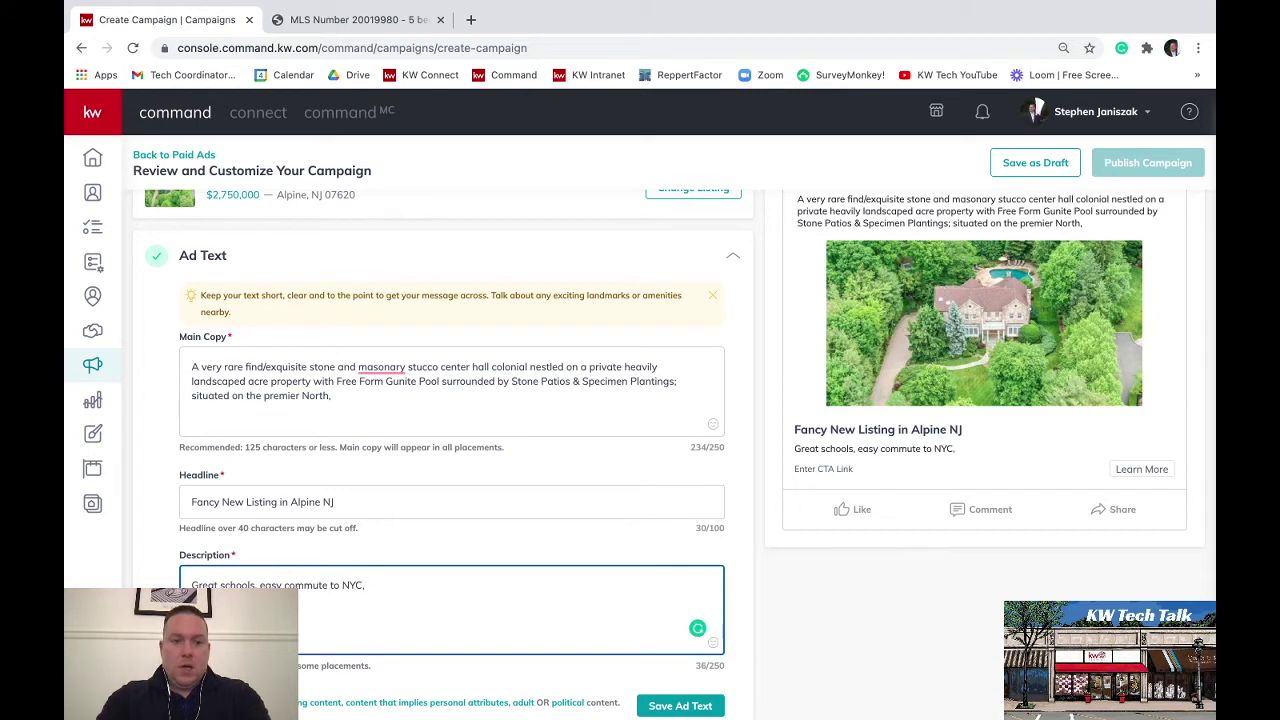
type("close to public")
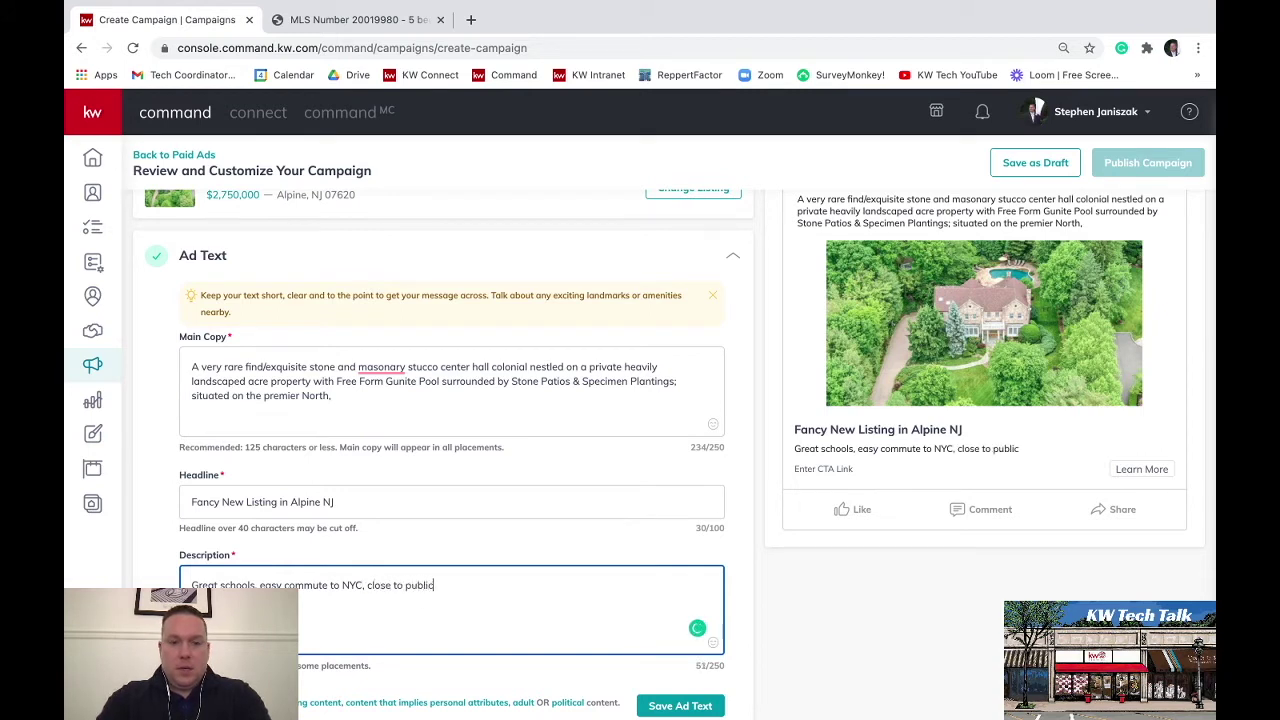
type(" transit...")
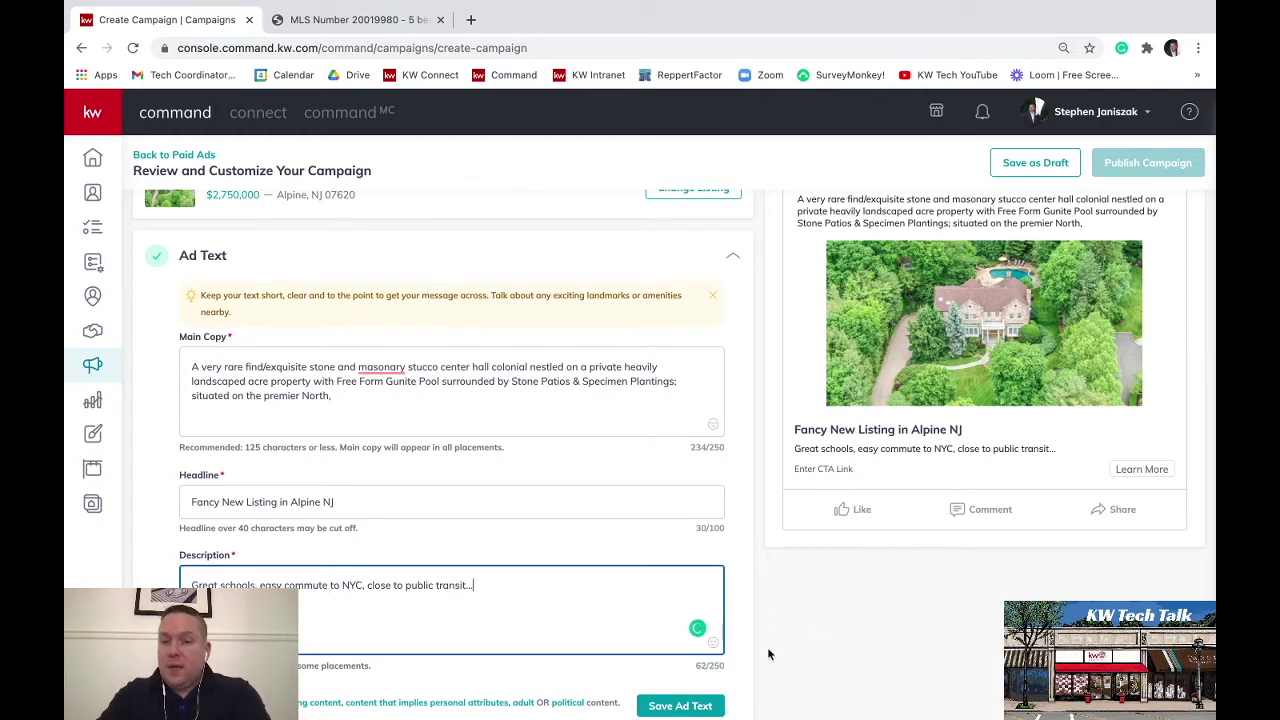
scroll(824, 627, "up", 1)
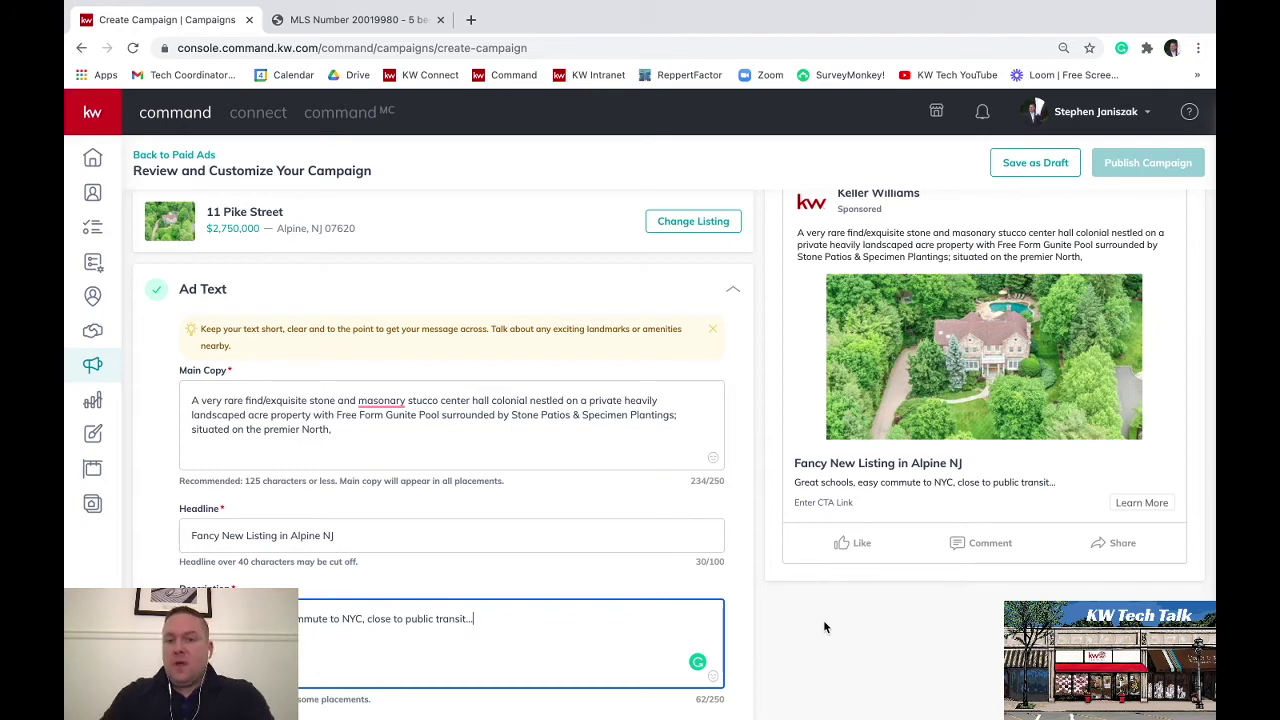
scroll(825, 627, "down", 2)
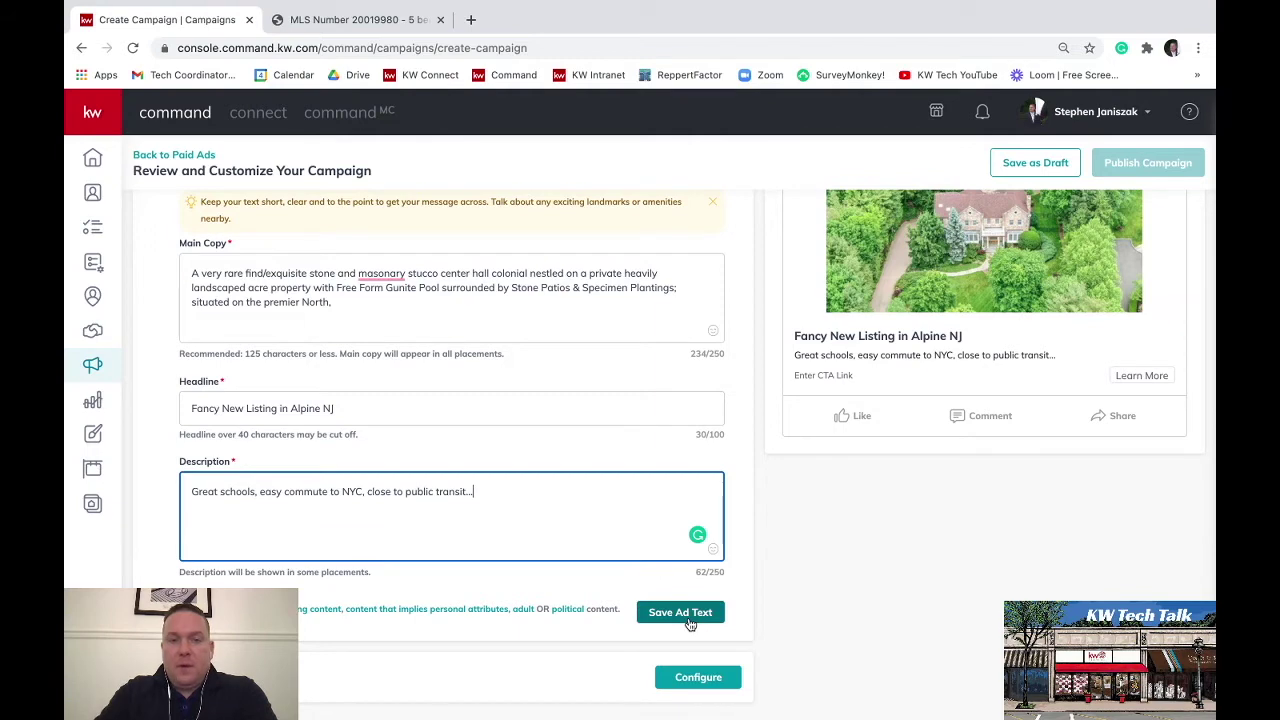
scroll(889, 595, "up", 2)
scroll(889, 460, "up", 1)
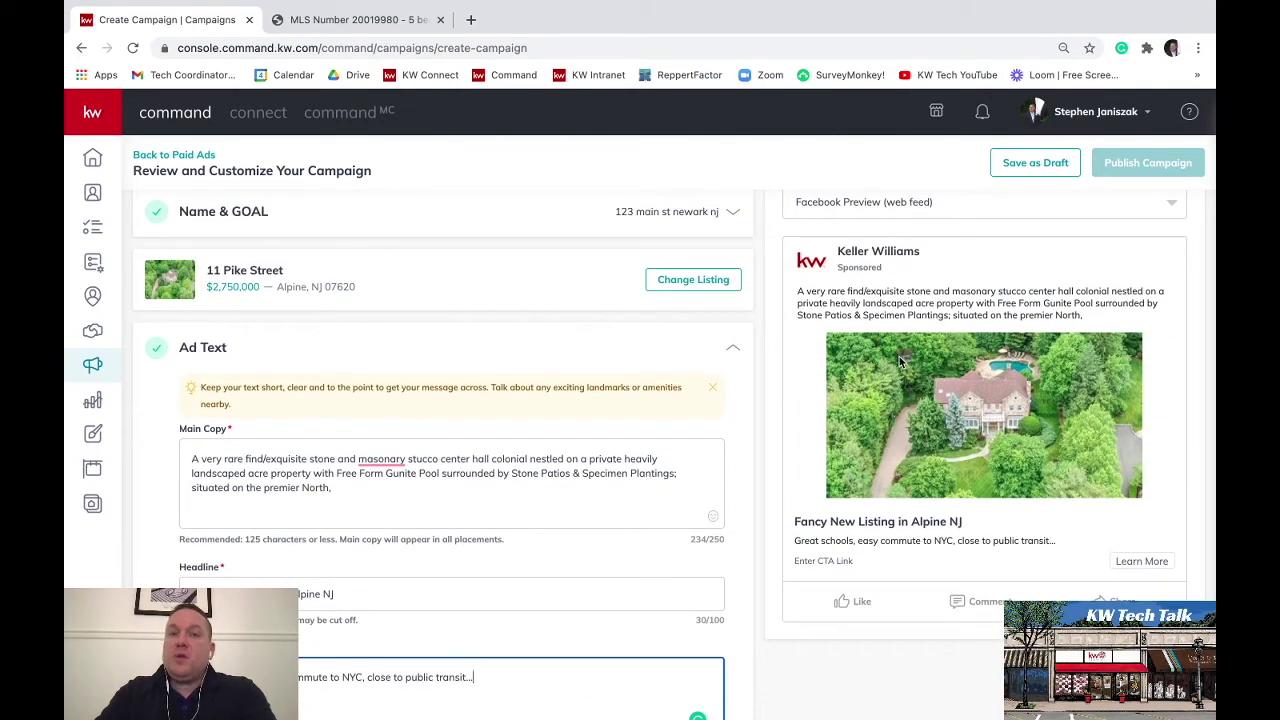
scroll(887, 449, "down", 3)
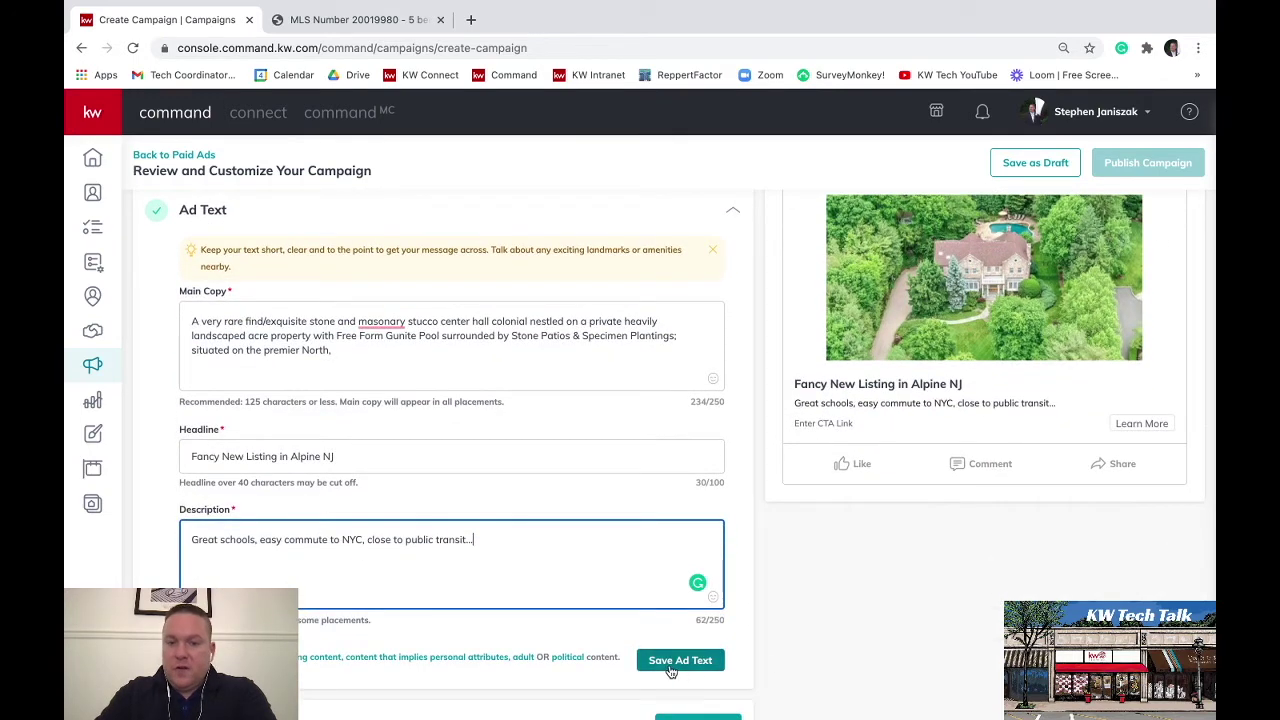
Save the ad text and expand the Facebook Ad configuration settings
left_click(669, 660)
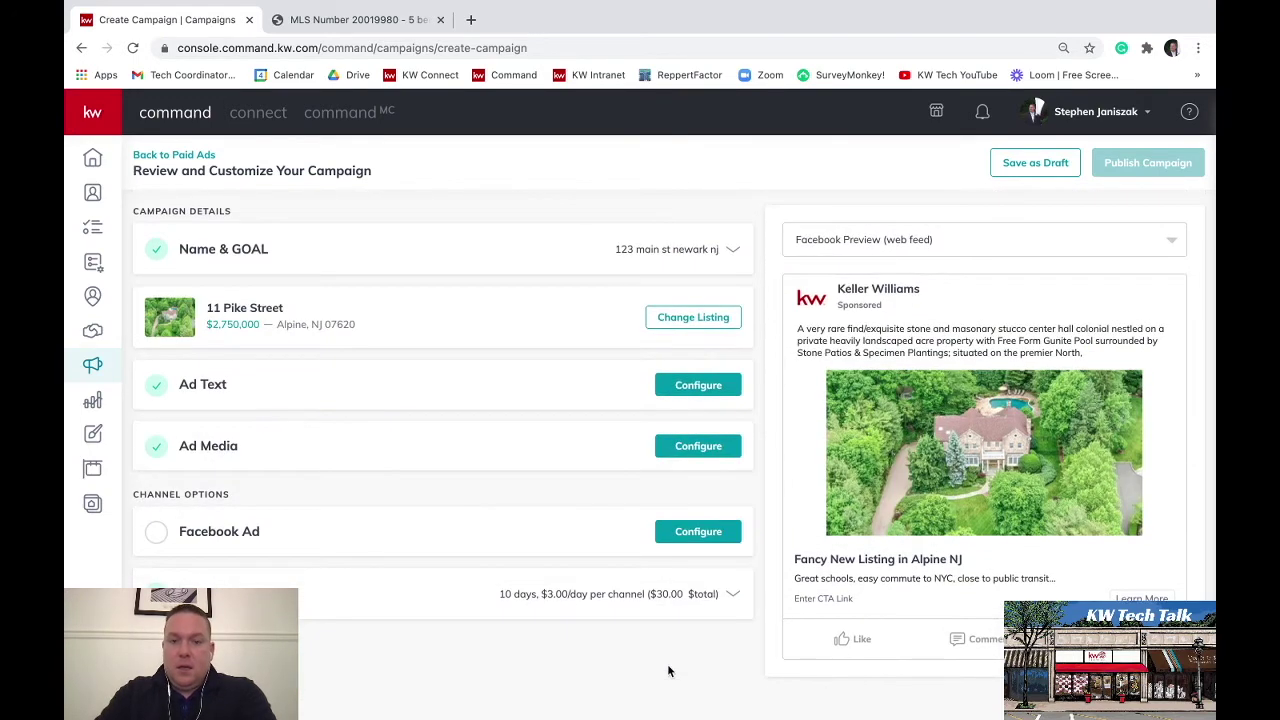
left_click(220, 538)
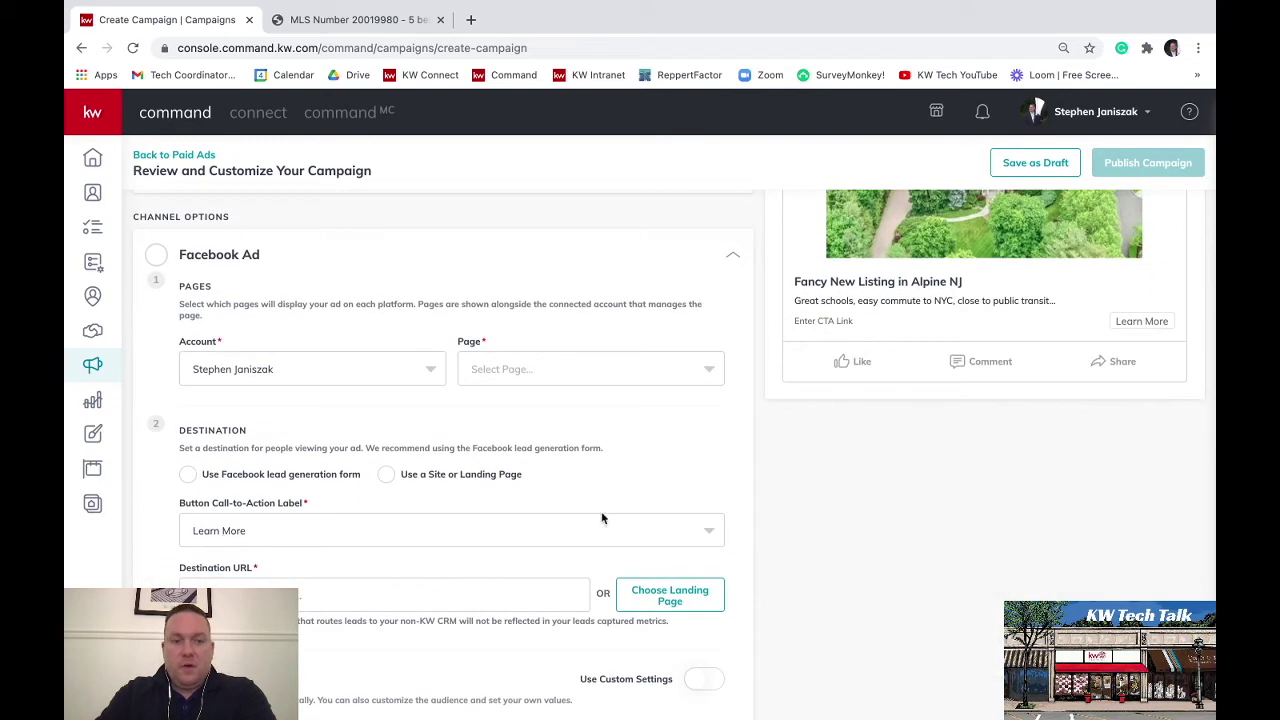
scroll(915, 522, "down", 1)
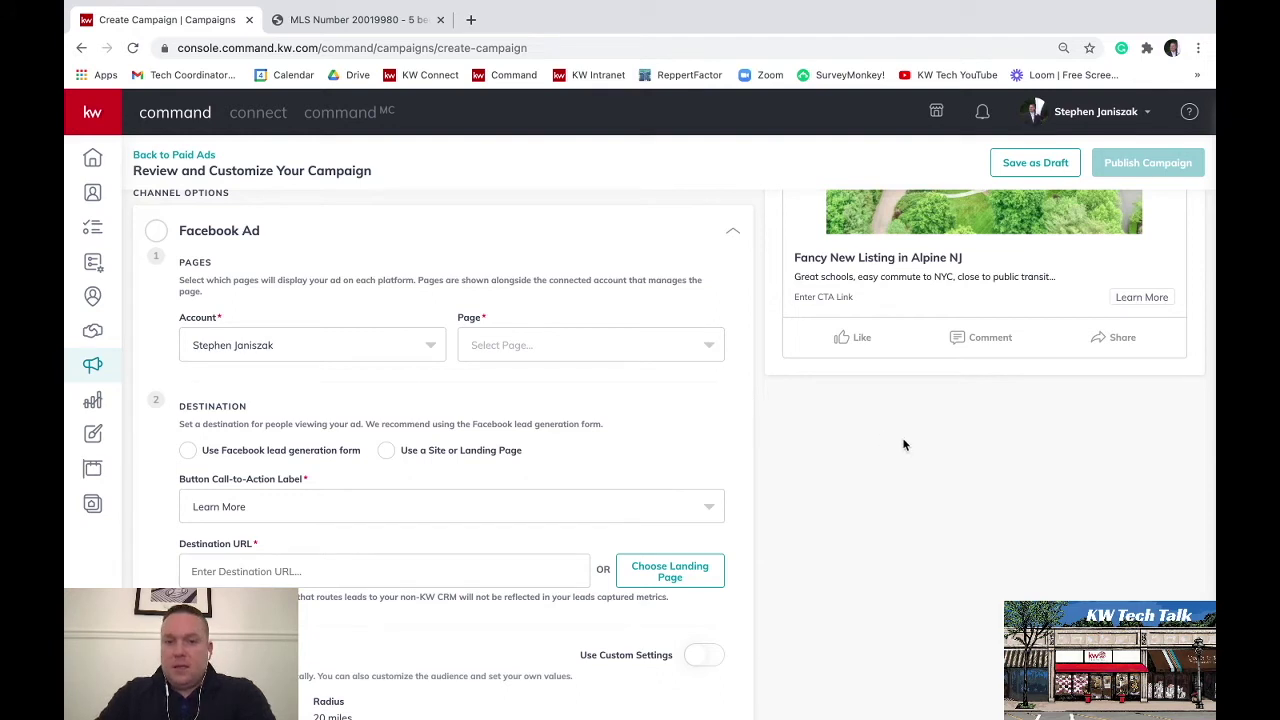
scroll(903, 444, "down", 1)
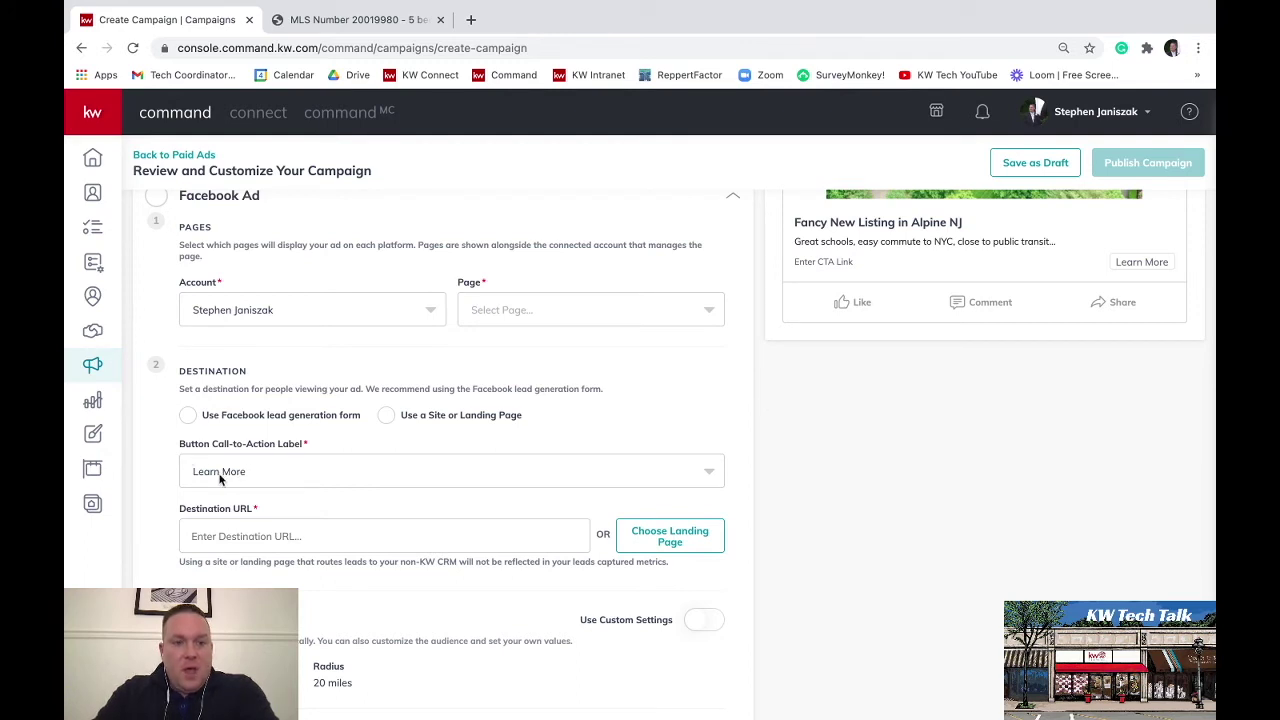
Change the Button Call-to-Action Label from Learn More to Contact Us
left_click(714, 481)
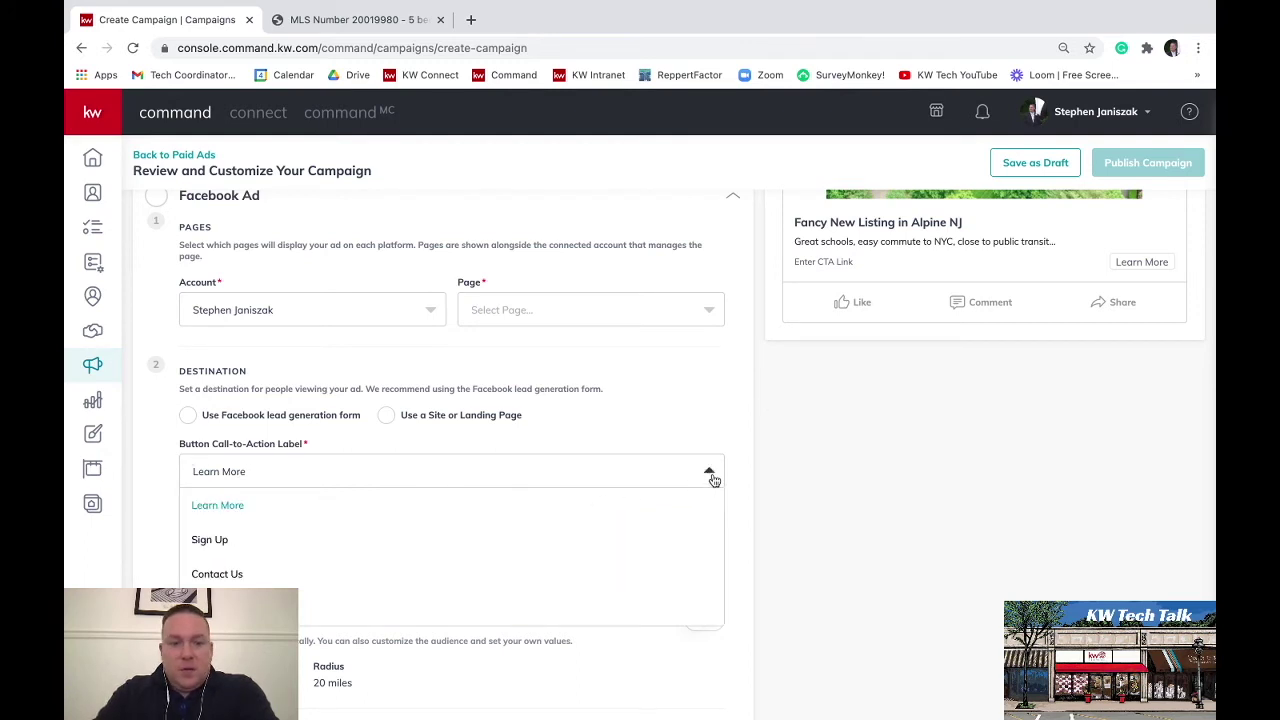
scroll(386, 567, "down", 1)
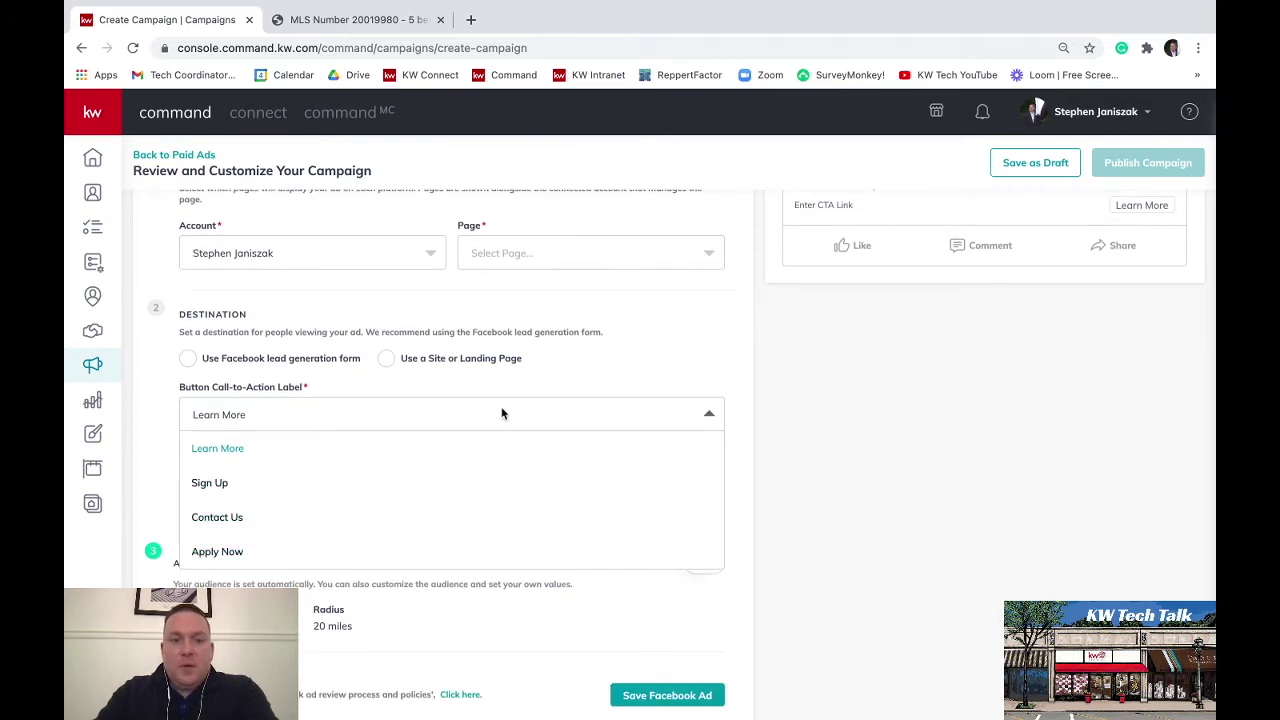
left_click(220, 527)
scroll(955, 441, "up", 2)
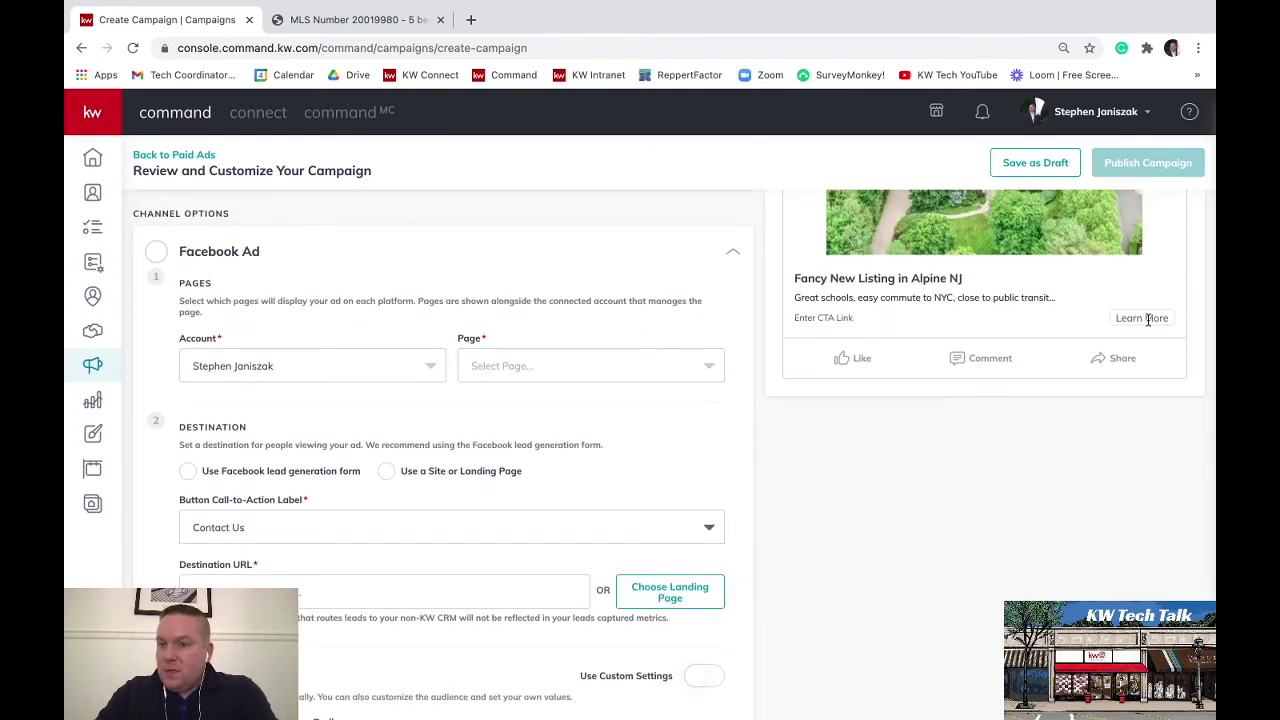
scroll(963, 489, "down", 1)
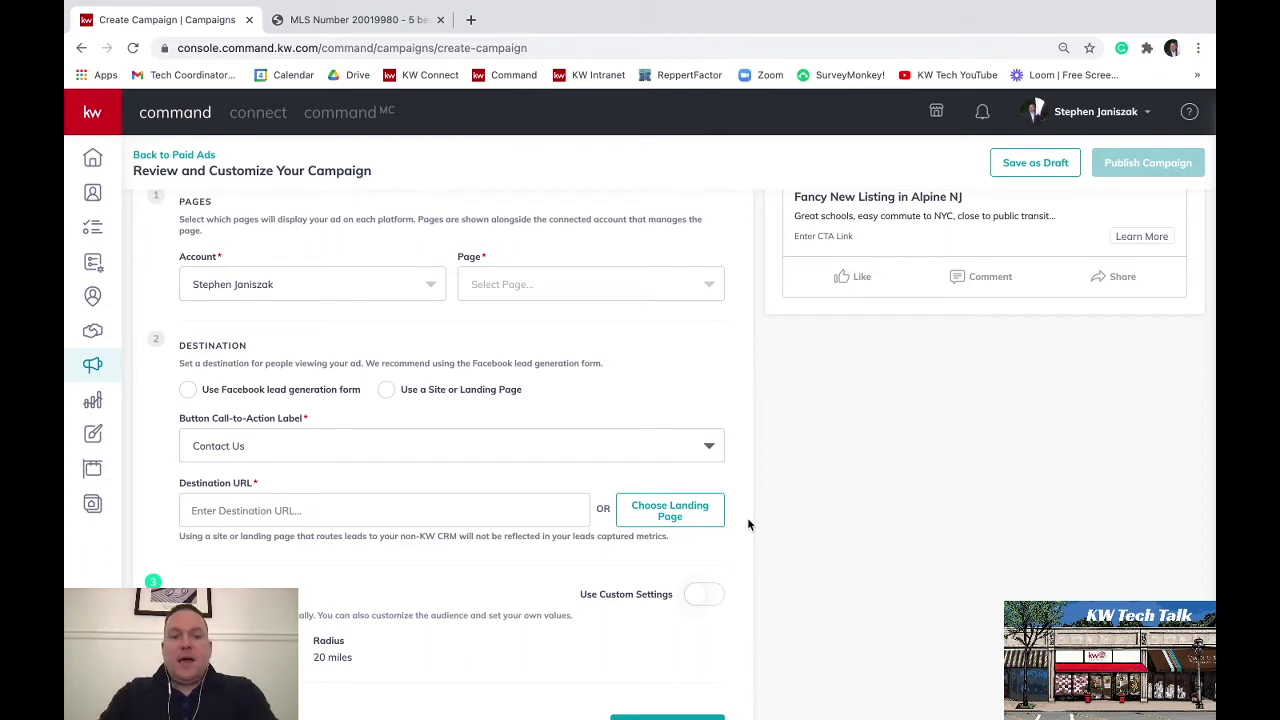
scroll(747, 525, "down", 2)
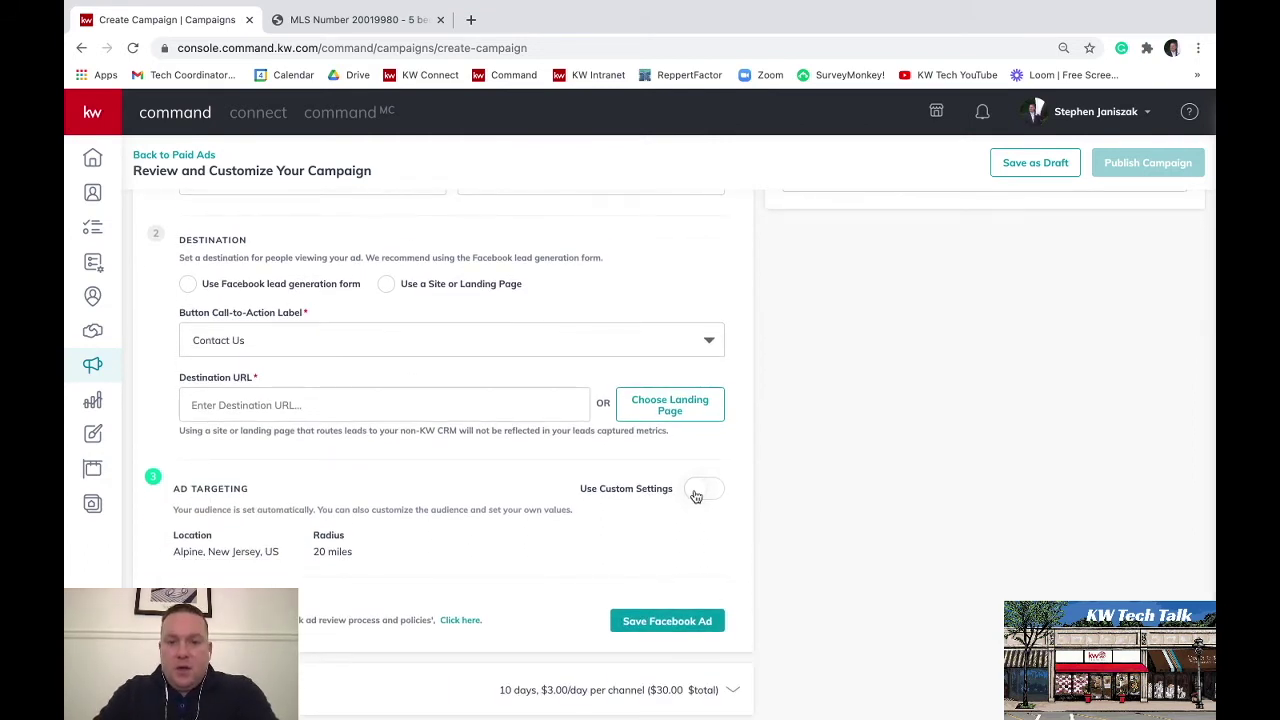
Turn on custom audience and pick Alpine, New Jersey, keeping the 20-mile radius
left_click(695, 494)
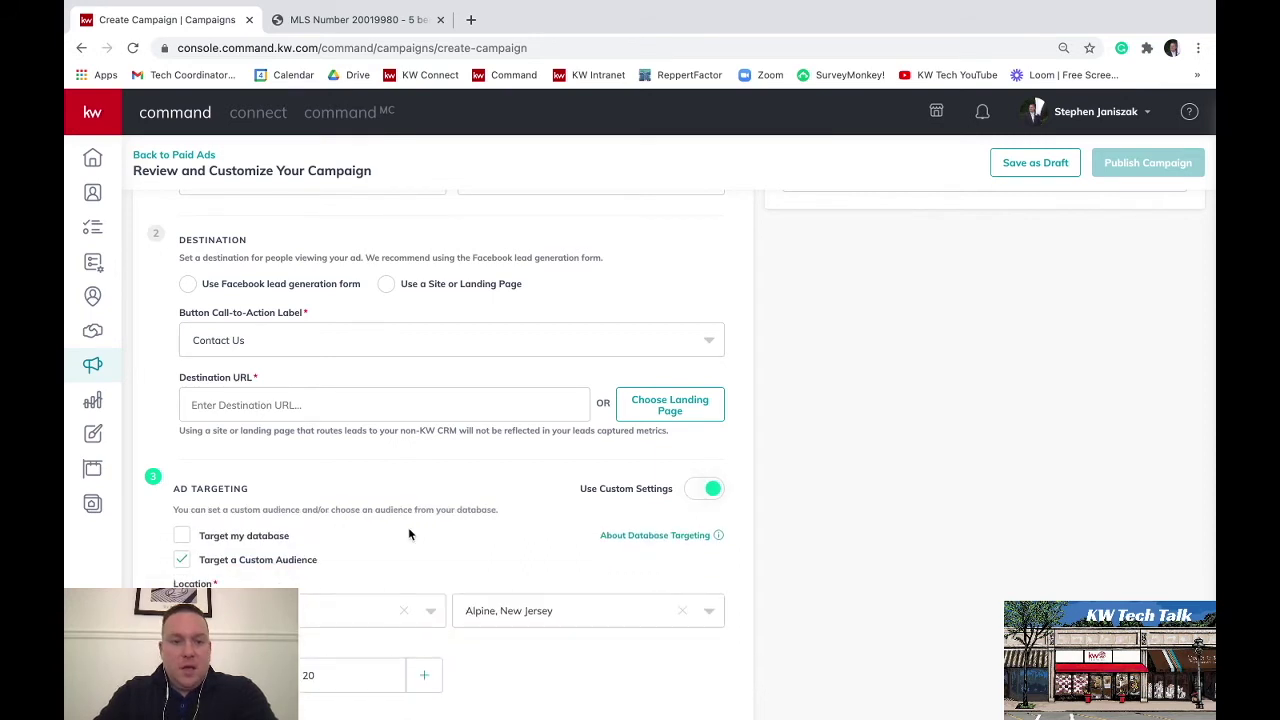
scroll(408, 535, "down", 1)
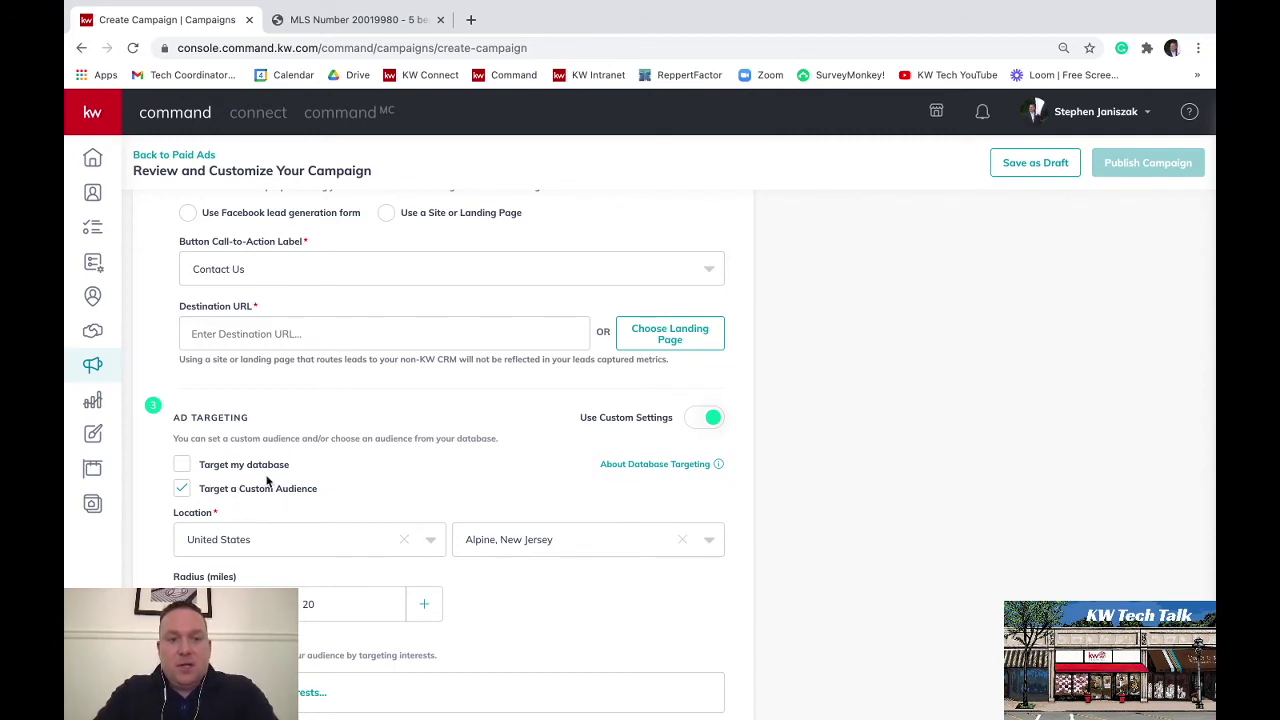
scroll(887, 456, "down", 1)
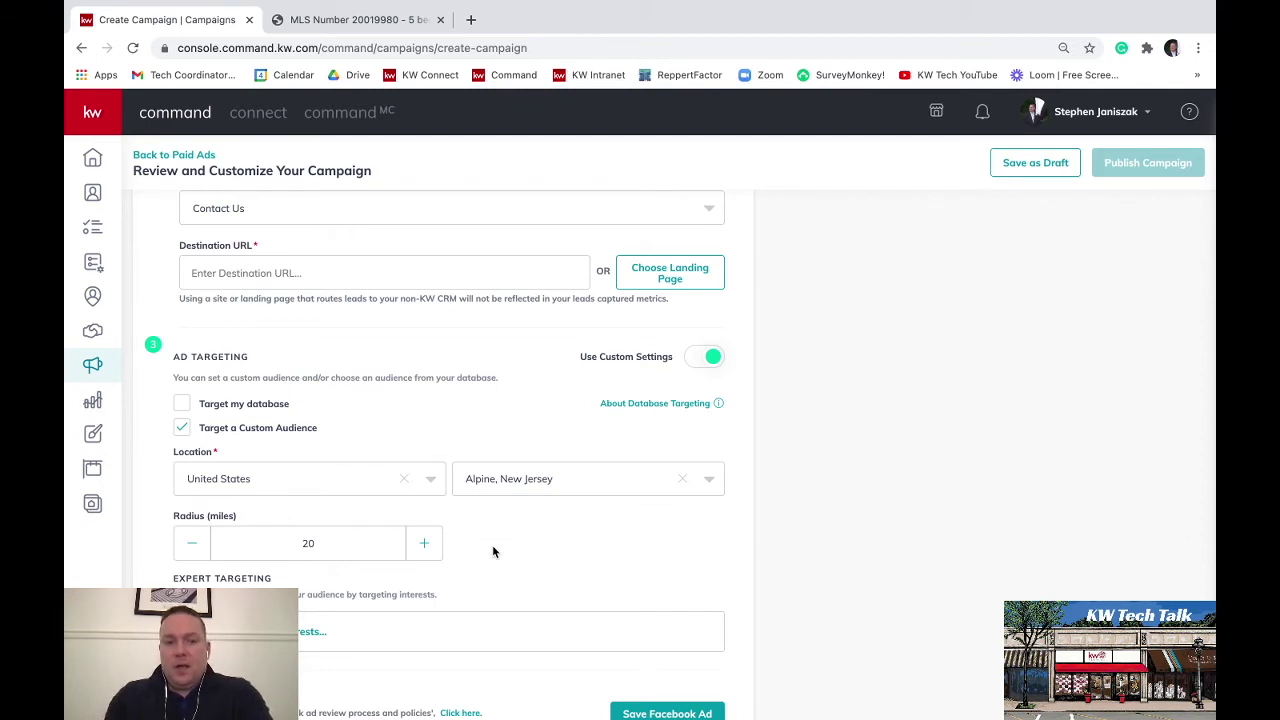
left_click(714, 489)
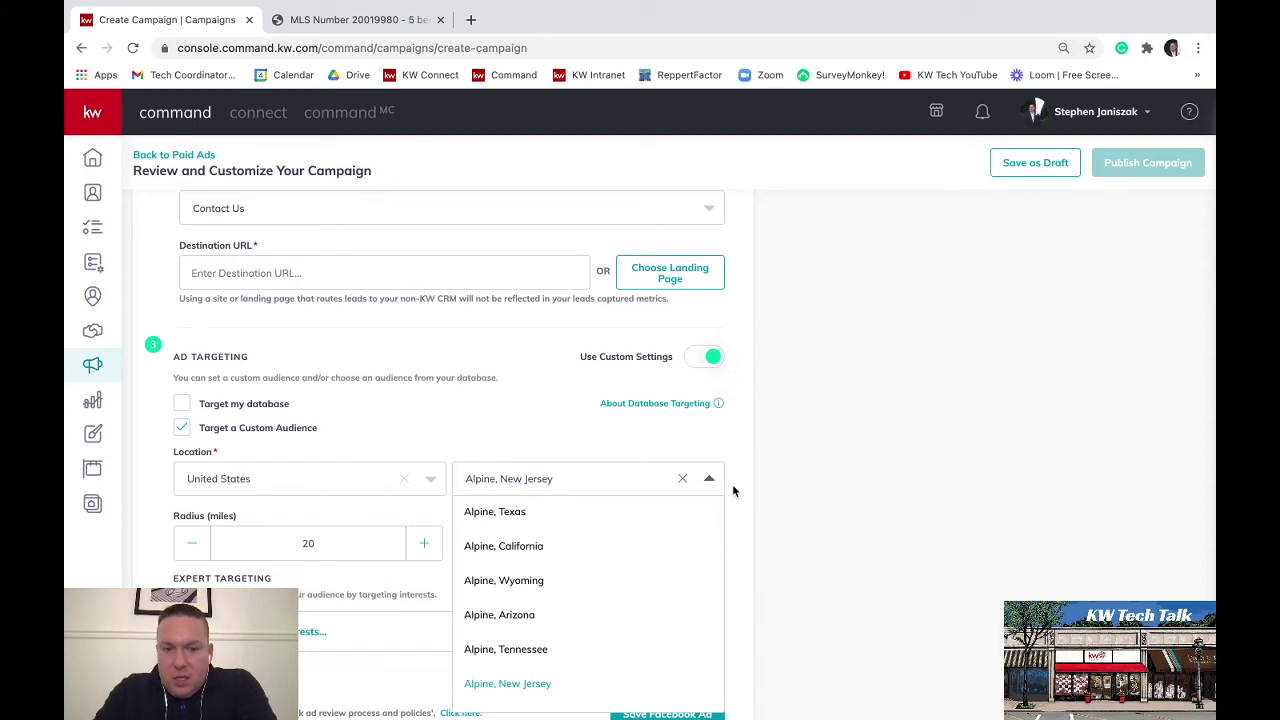
left_click(734, 491)
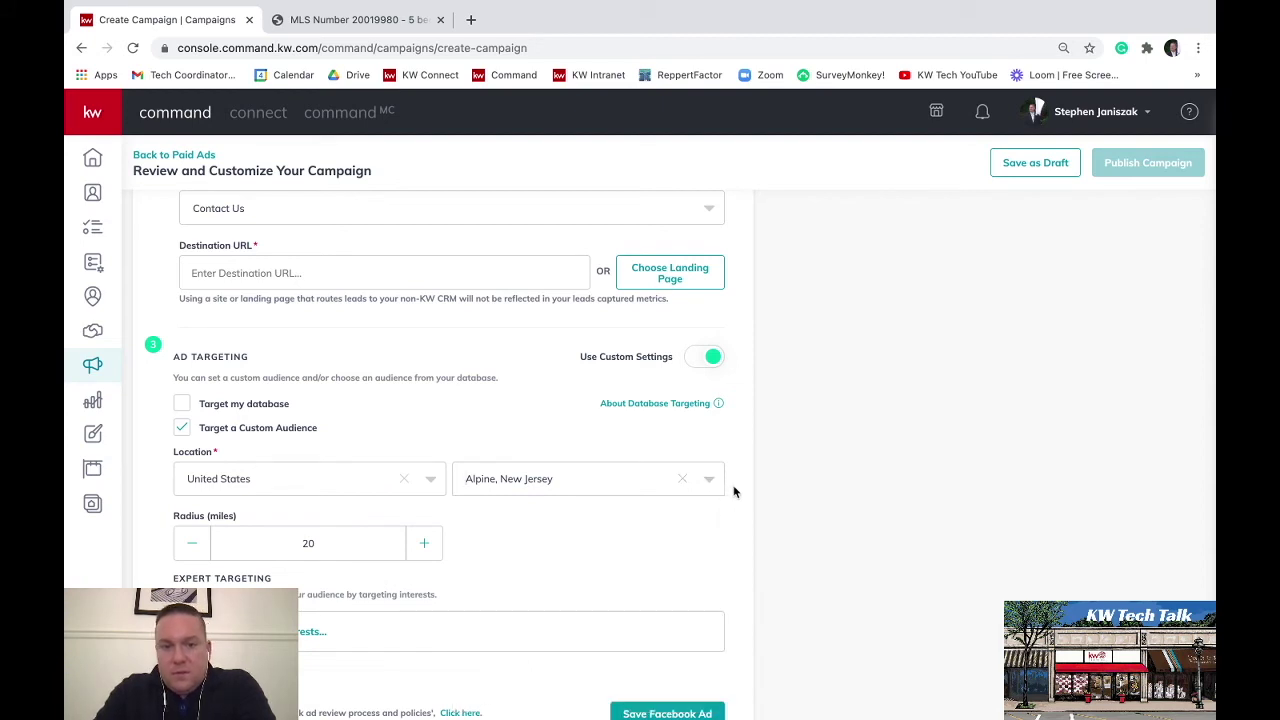
left_click(718, 492)
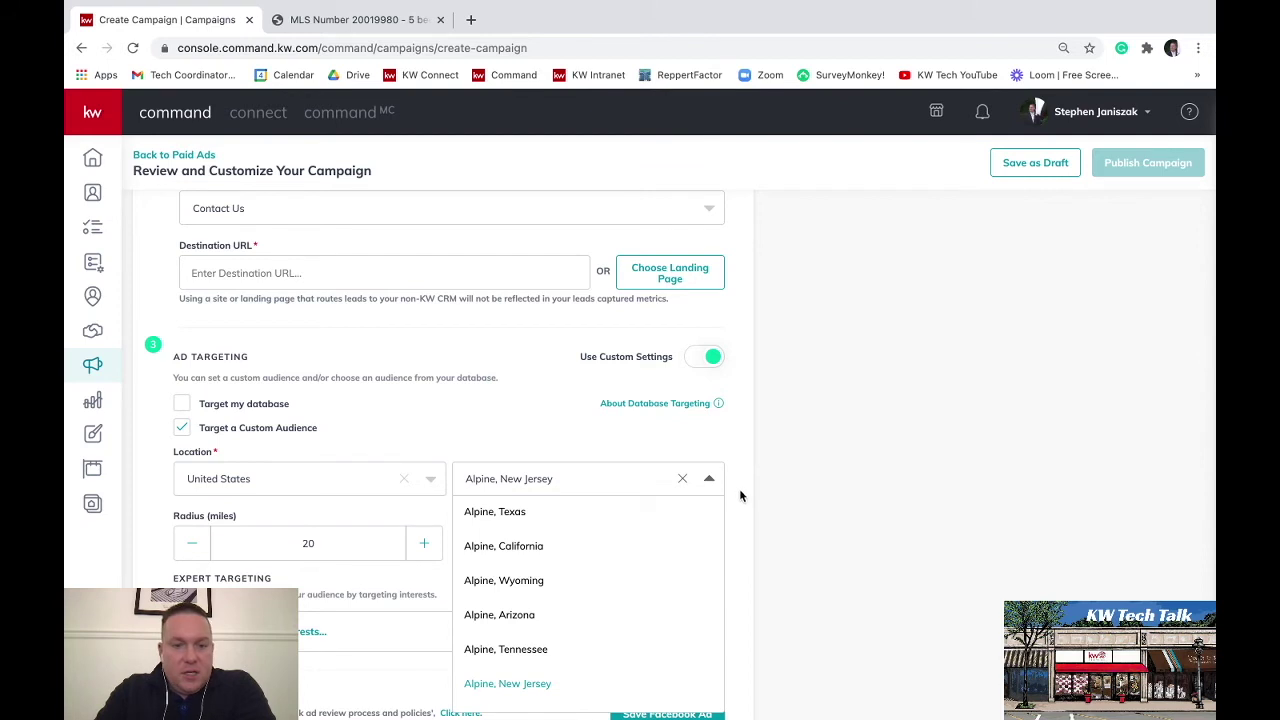
left_click(738, 497)
scroll(738, 497, "down", 2)
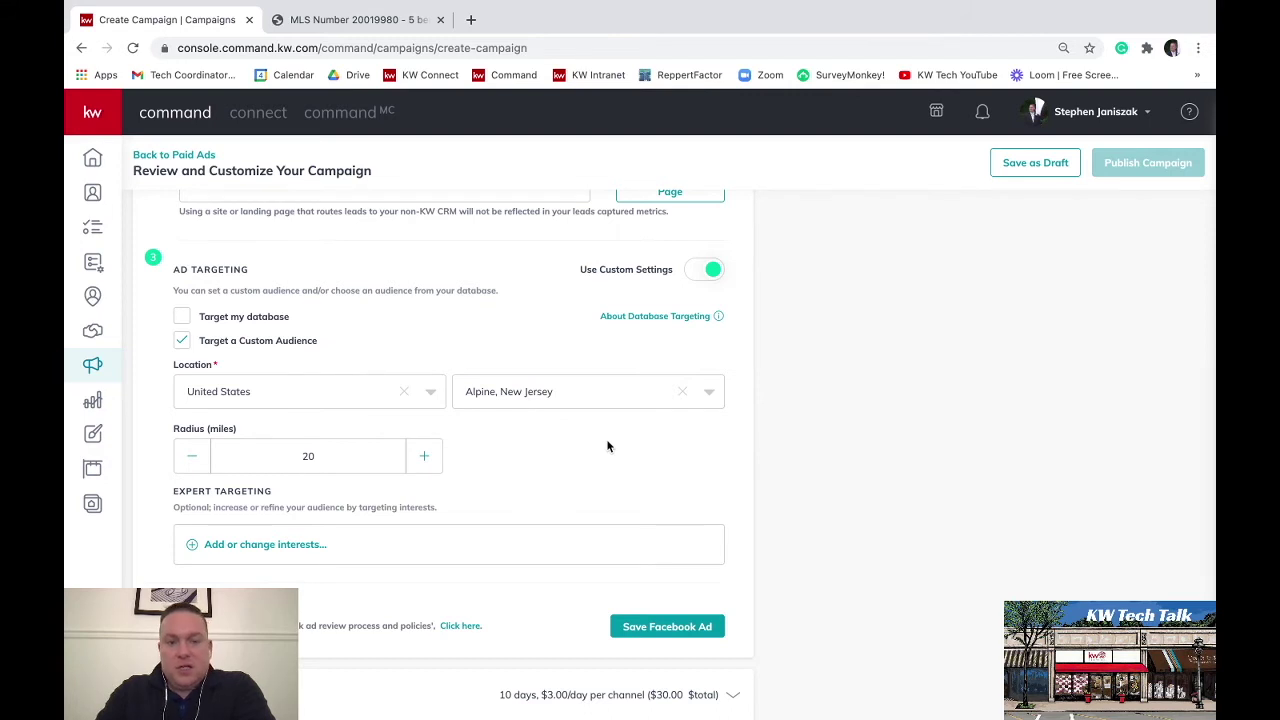
scroll(607, 446, "down", 1)
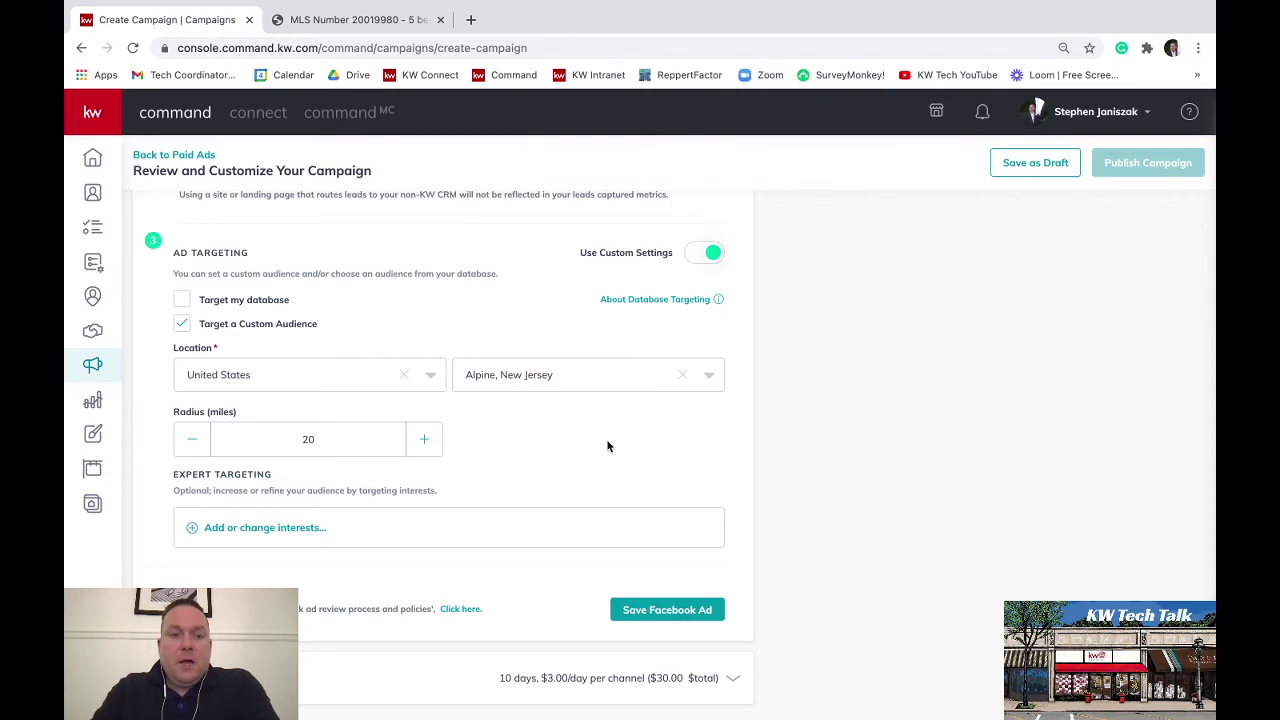
Search interests for 'real estate' and tick Real estate broker, Reale state investing and Real estate development
left_click(263, 530)
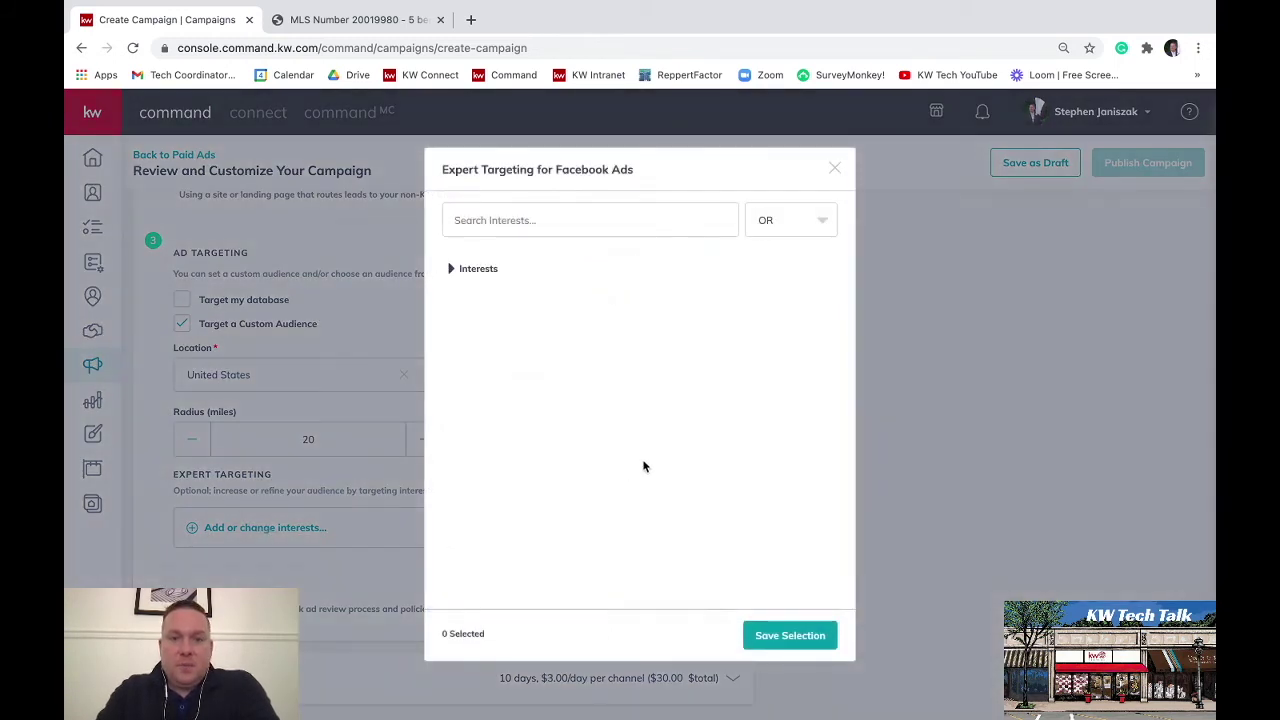
left_click(564, 222)
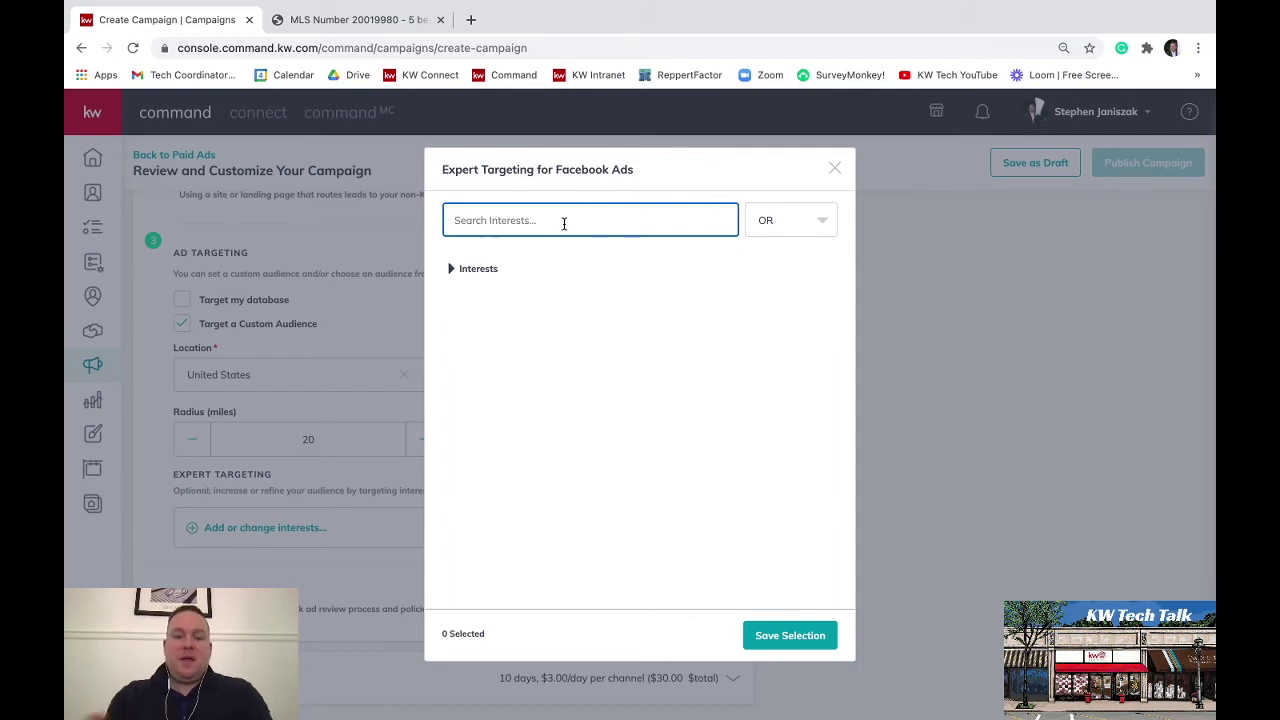
type("real estate")
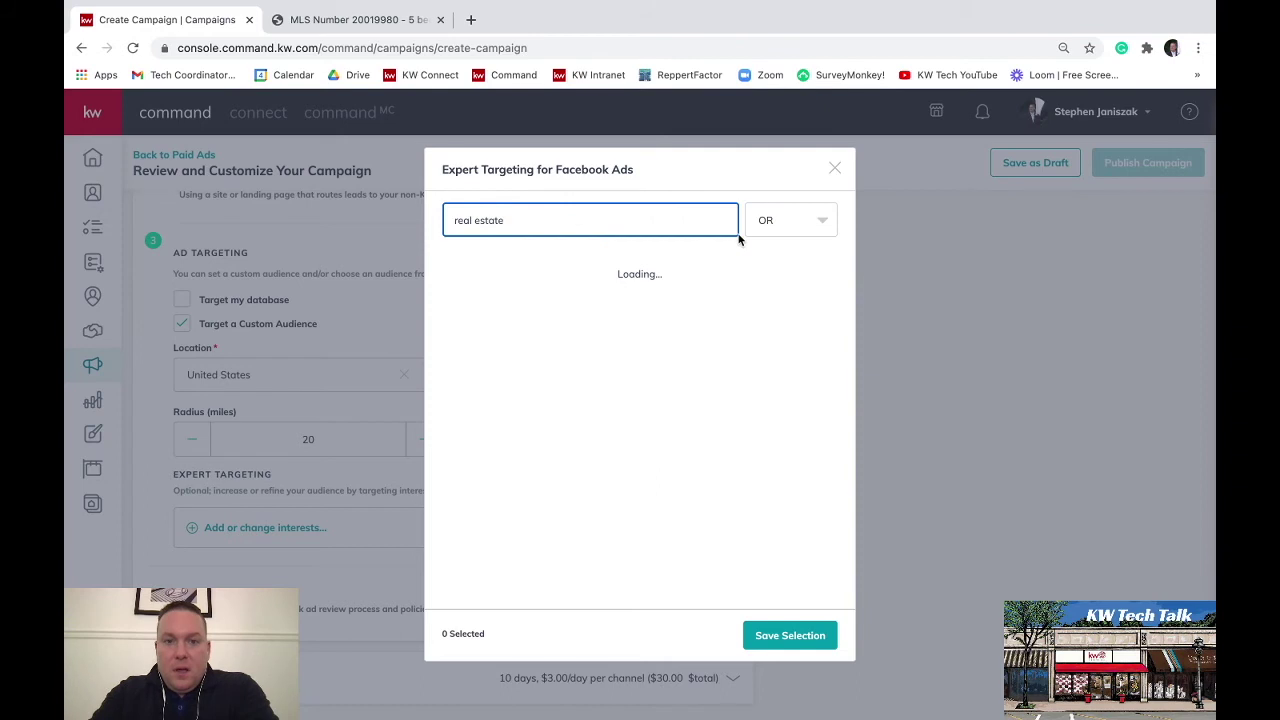
mouse_move(664, 394)
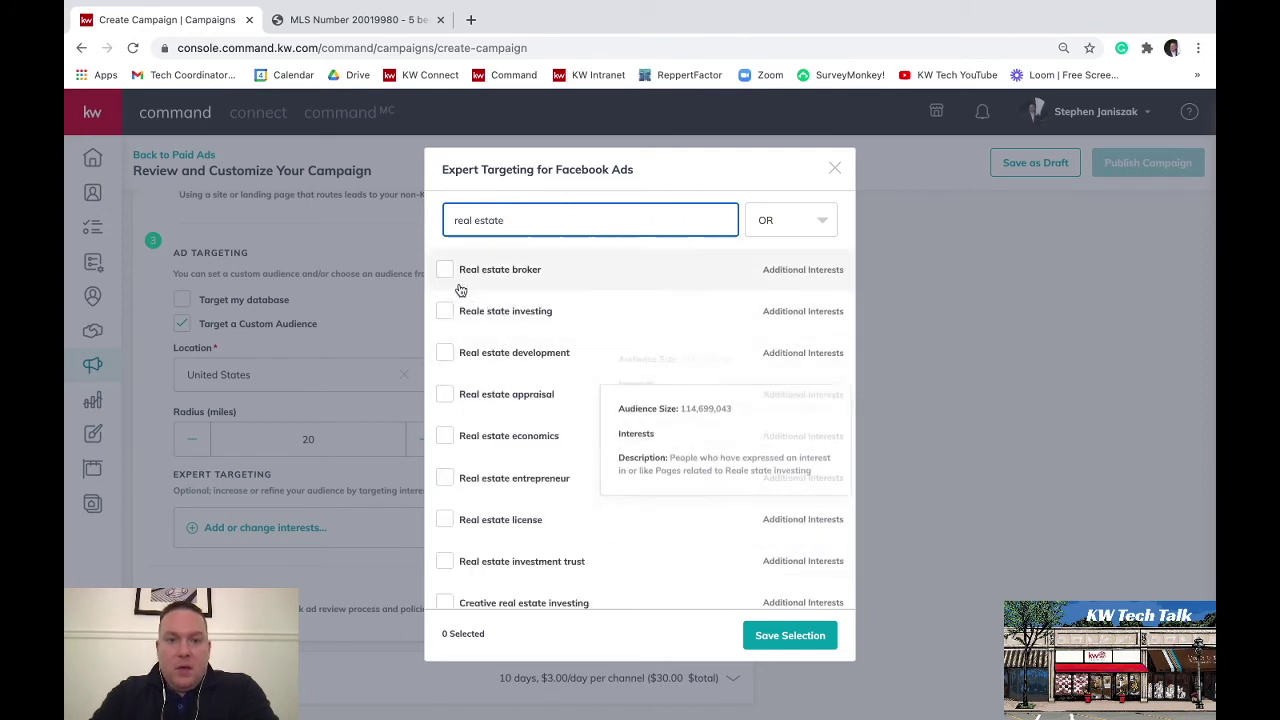
left_click(445, 271)
left_click(447, 313)
left_click(447, 357)
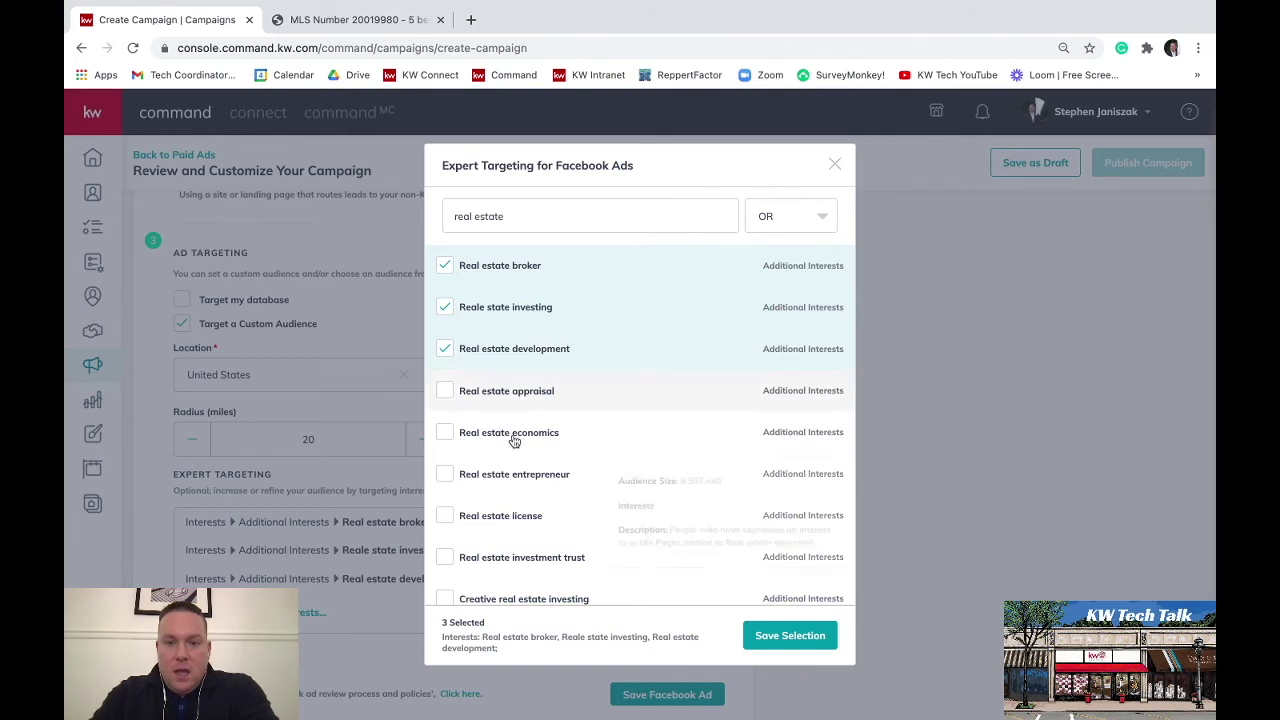
Review the three chosen interests and save them to the ad's expert targeting
mouse_move(526, 474)
scroll(530, 476, "down", 1)
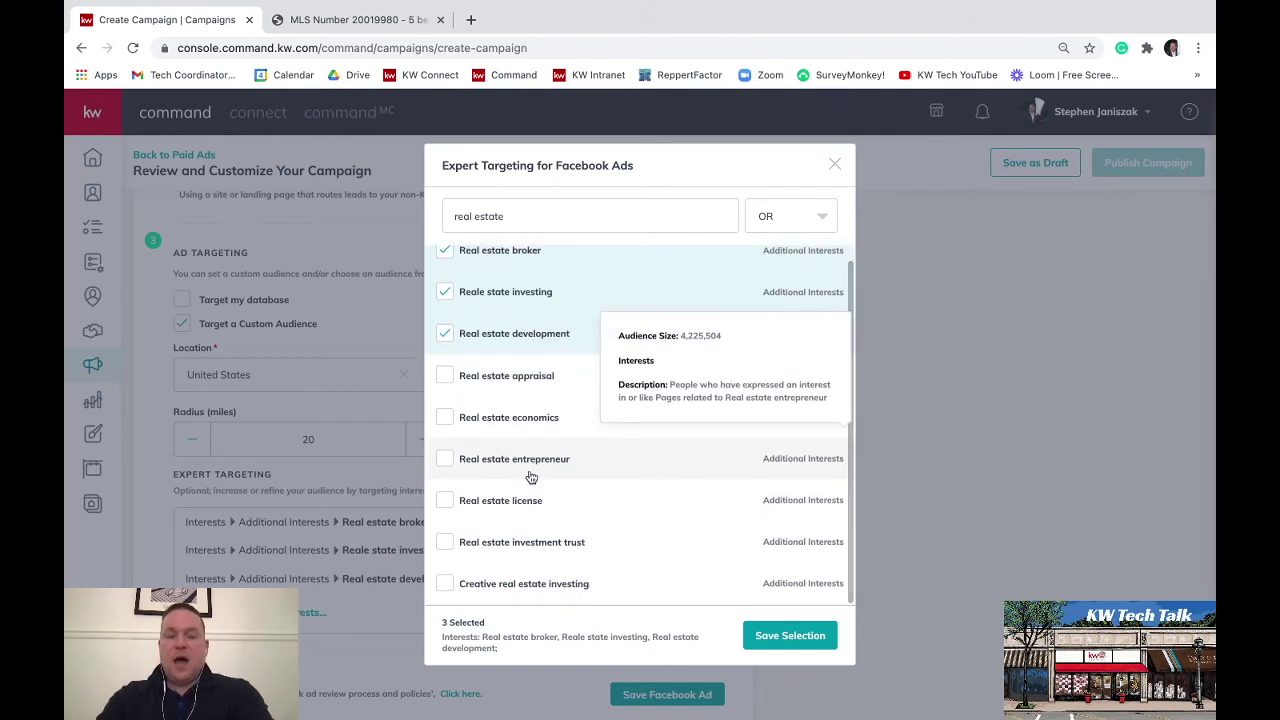
scroll(531, 477, "up", 1)
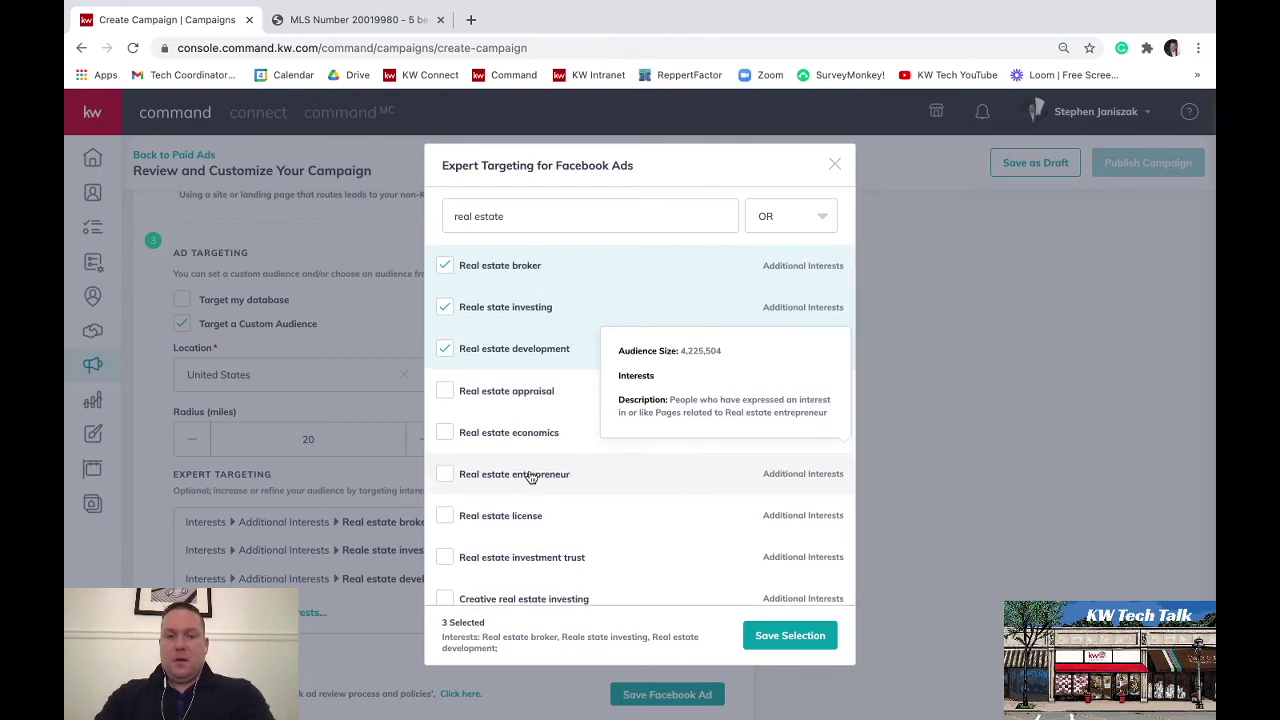
mouse_move(580, 432)
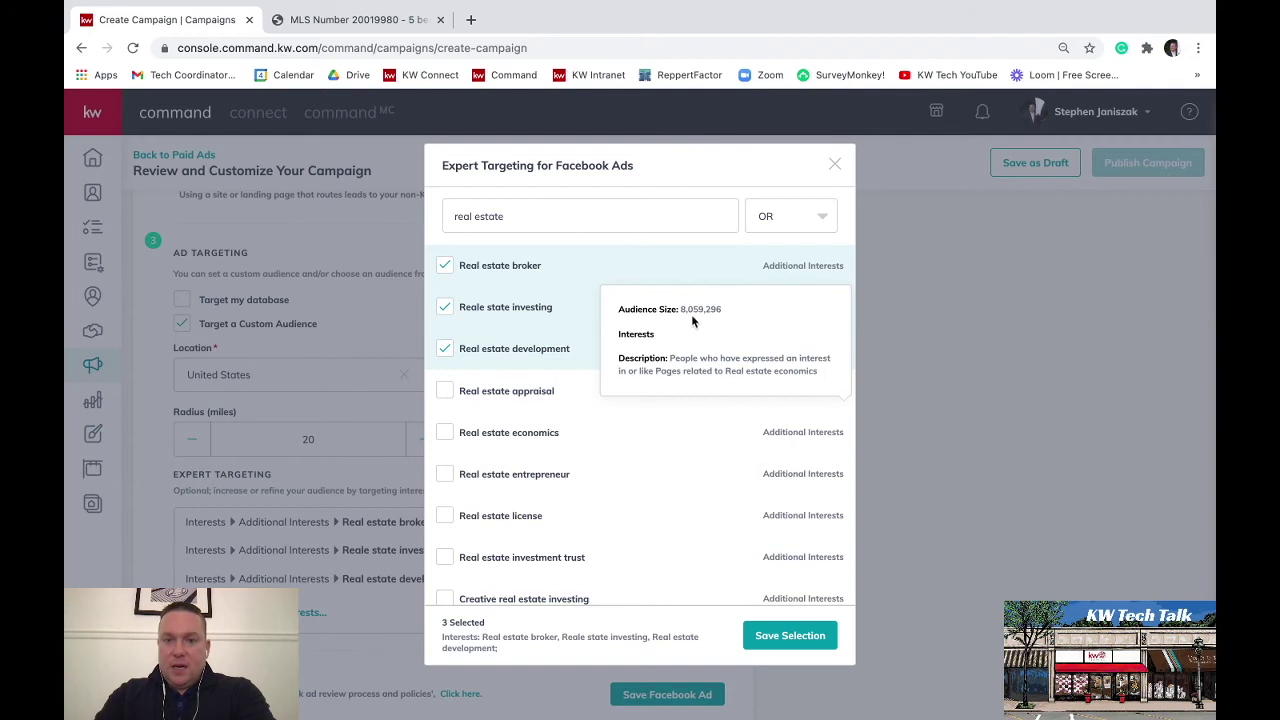
mouse_move(512, 275)
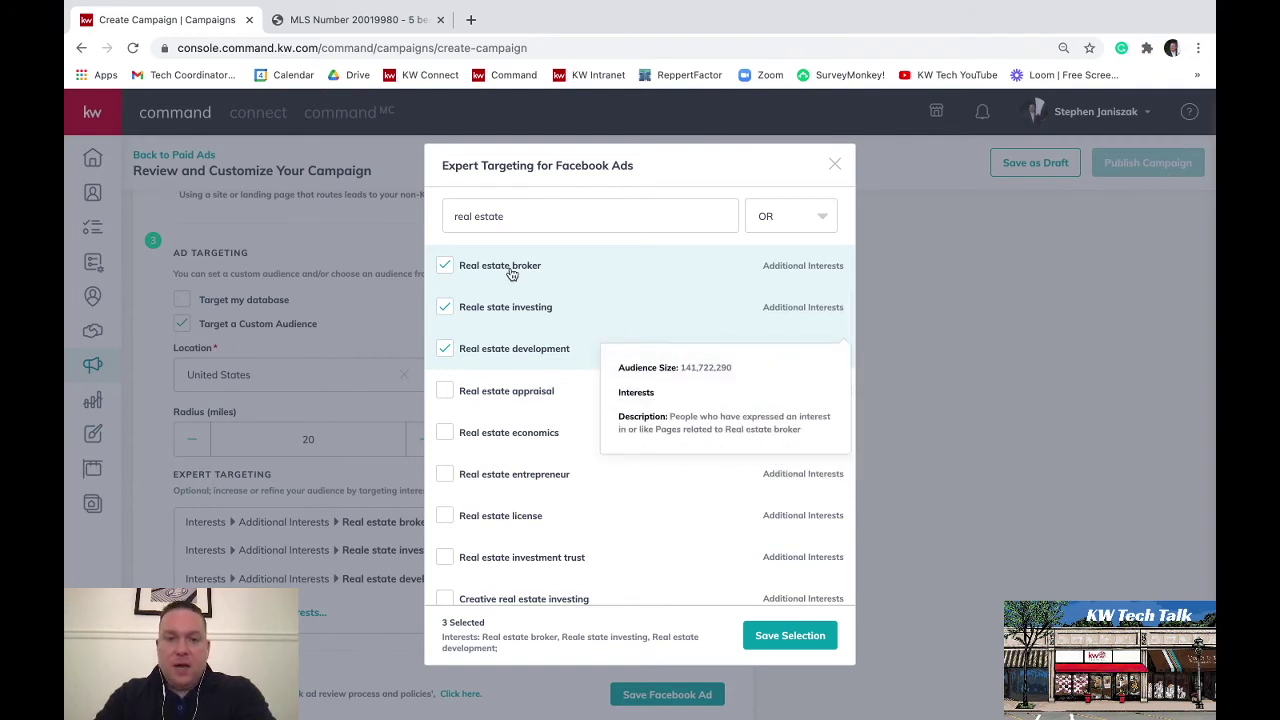
mouse_move(512, 313)
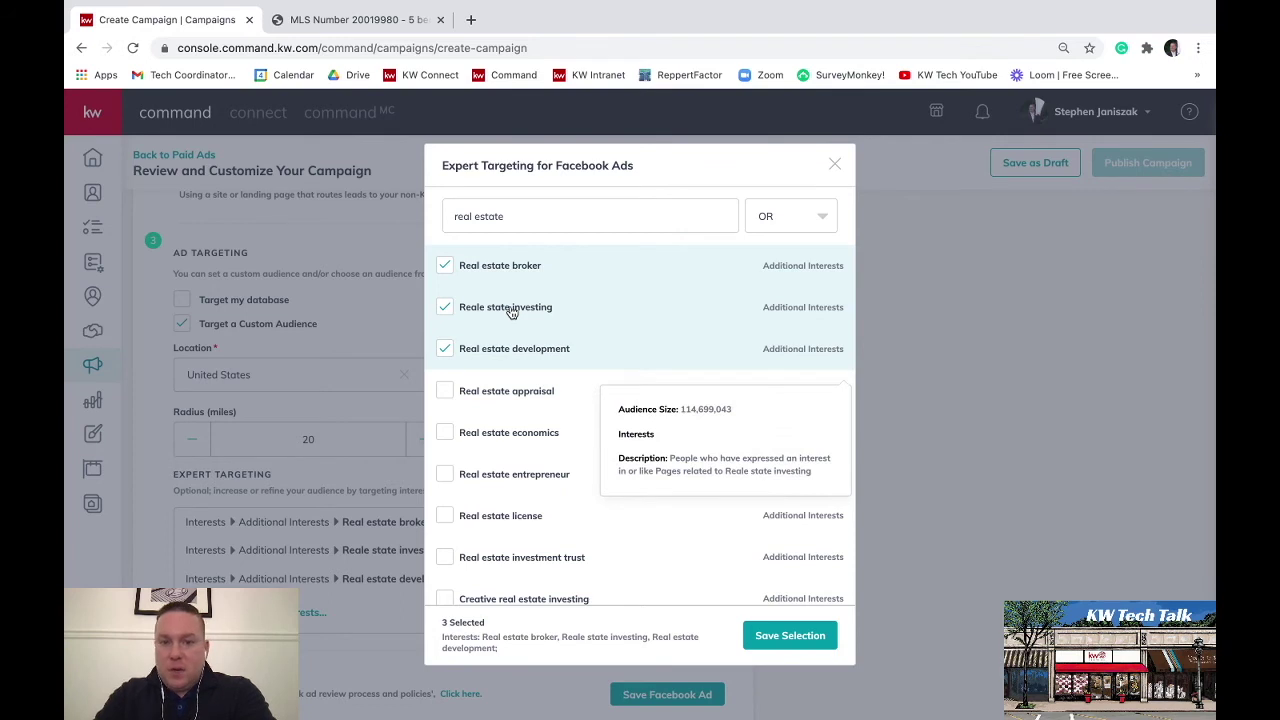
mouse_move(512, 348)
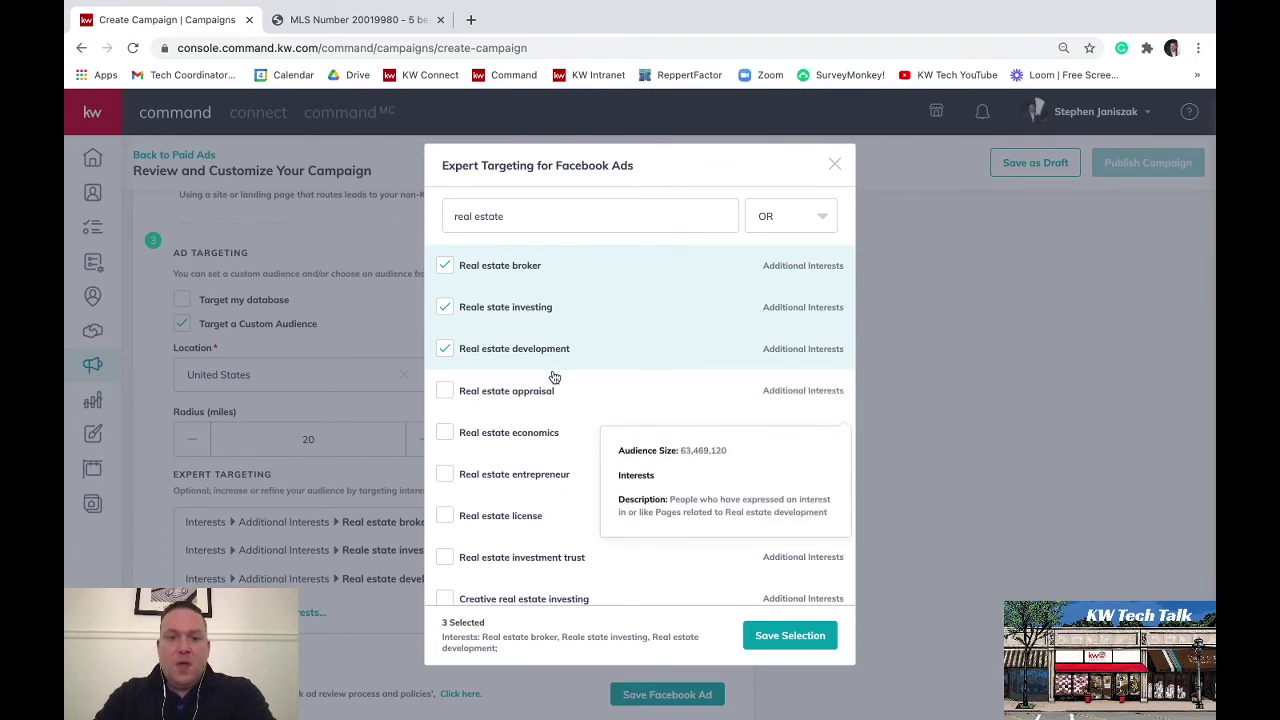
mouse_move(555, 384)
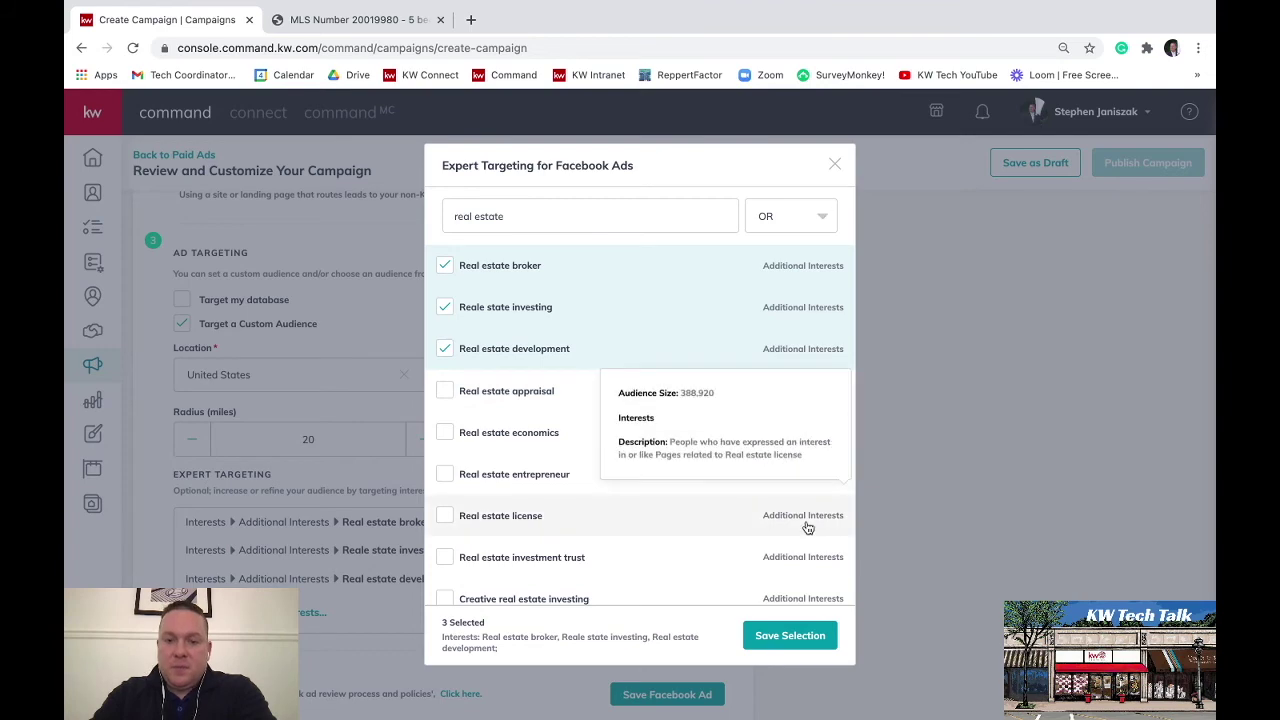
left_click(815, 648)
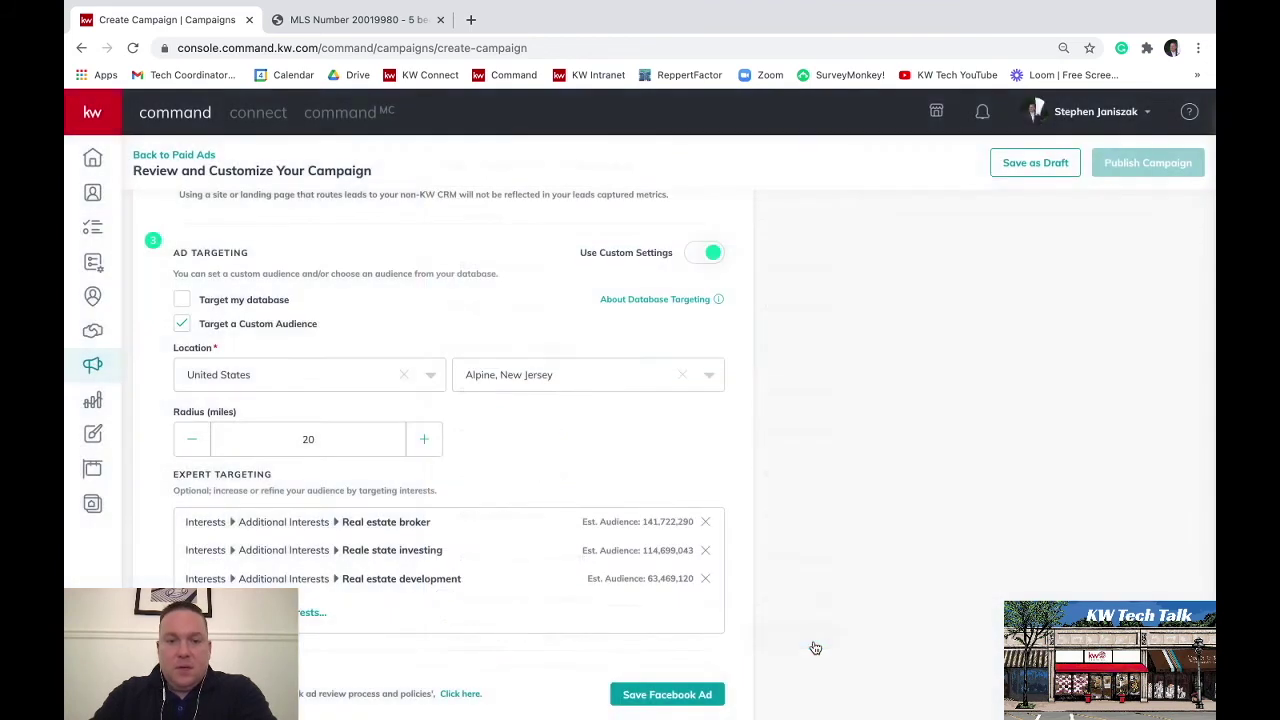
Save the Facebook ad settings to reach Duration & Budget showing Jan 6–16, 2021 and $30 total
scroll(813, 647, "down", 1)
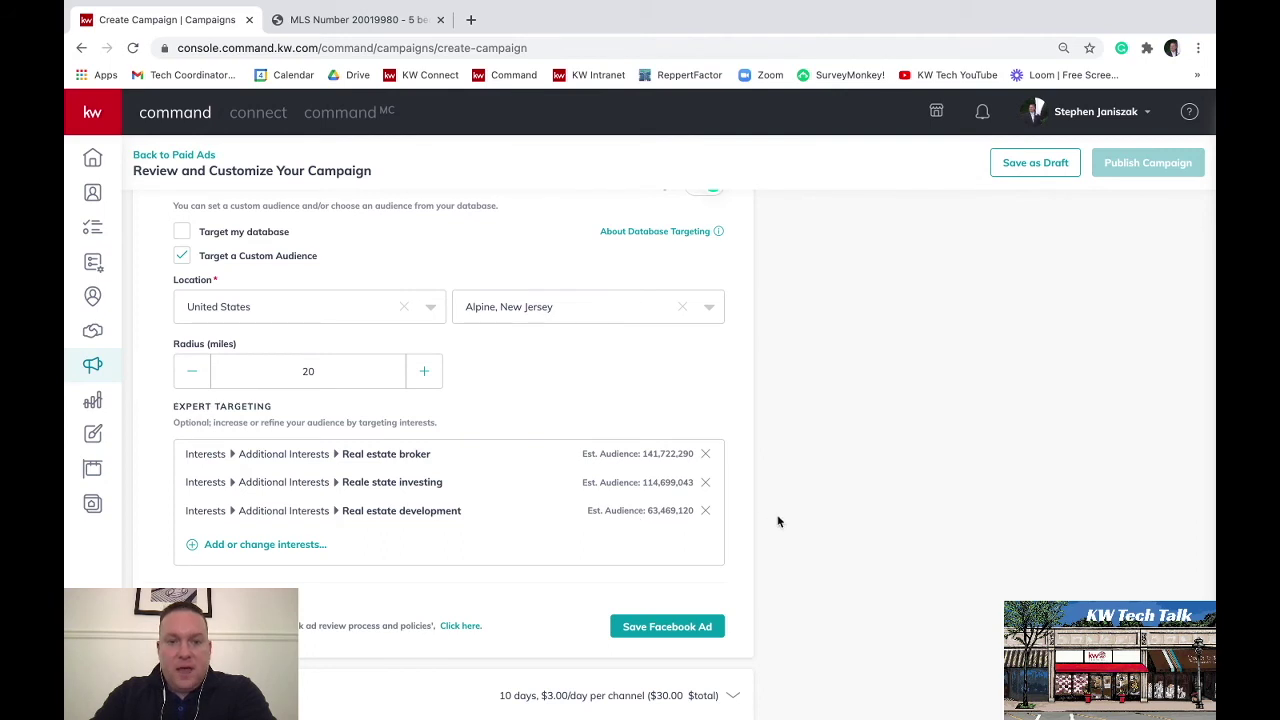
scroll(778, 520, "up", 1)
scroll(778, 520, "down", 1)
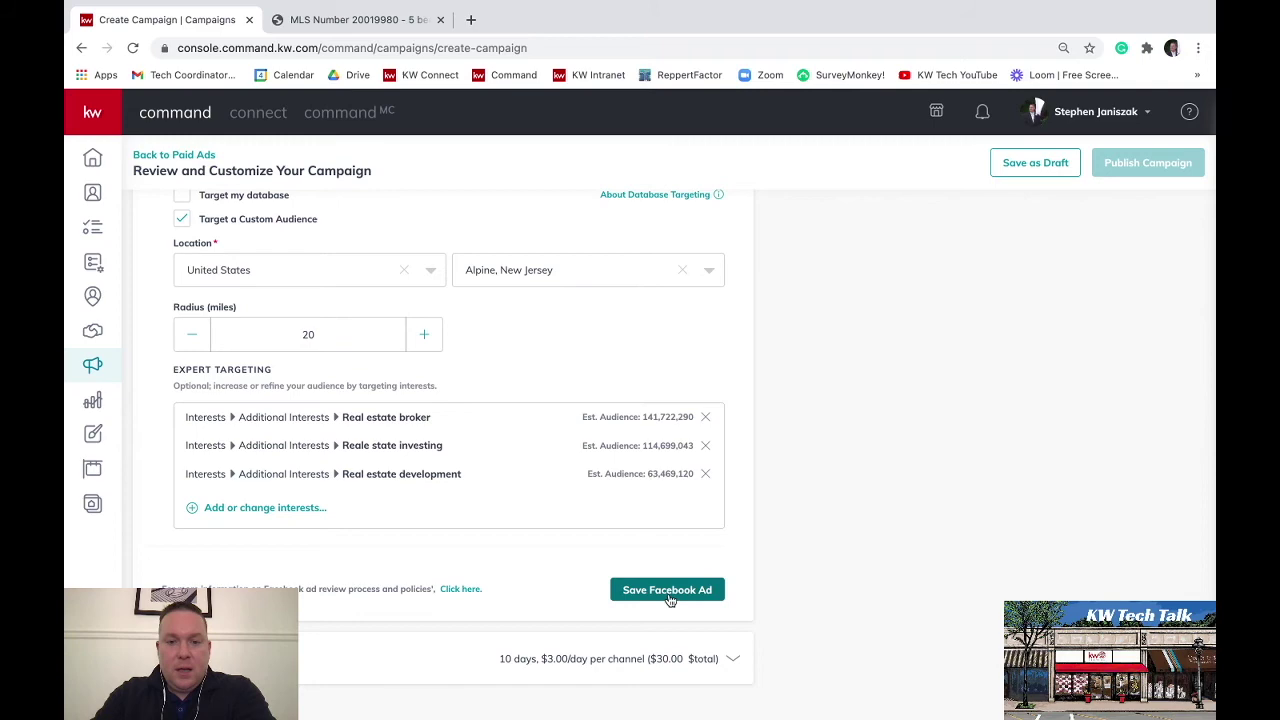
scroll(826, 514, "up", 5)
scroll(826, 517, "up", 3)
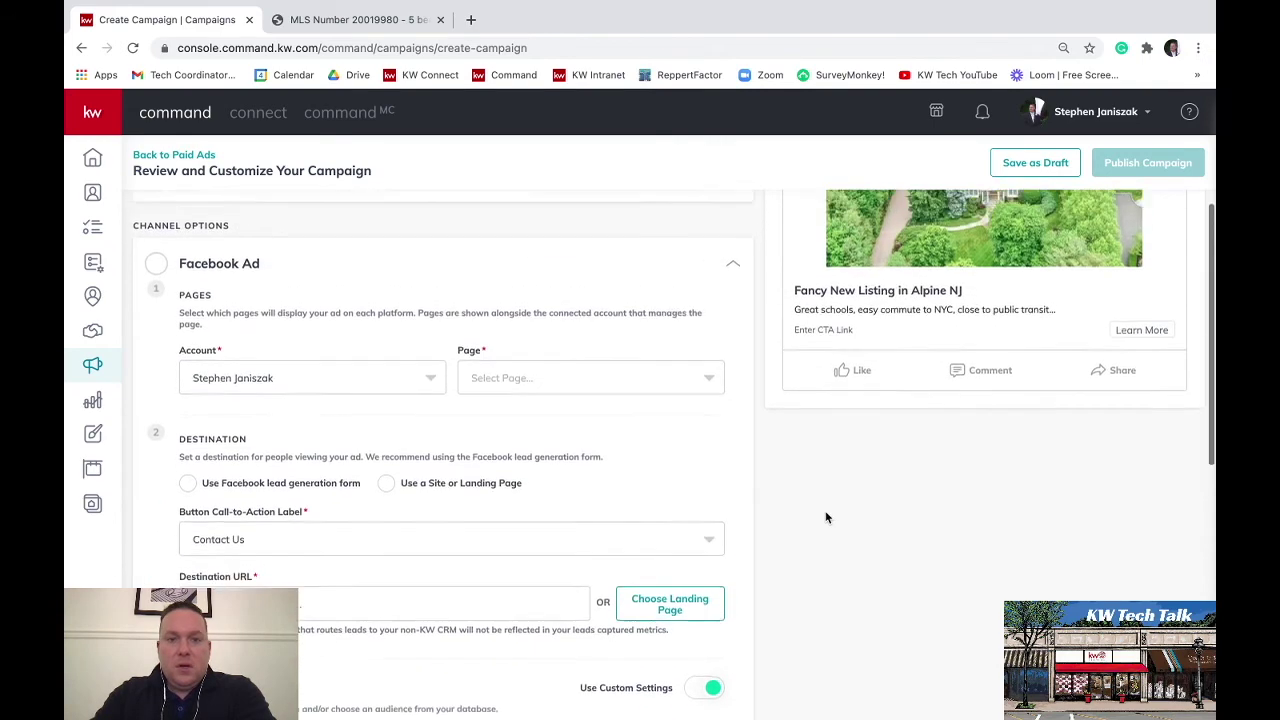
scroll(826, 517, "down", 2)
scroll(826, 517, "down", 7)
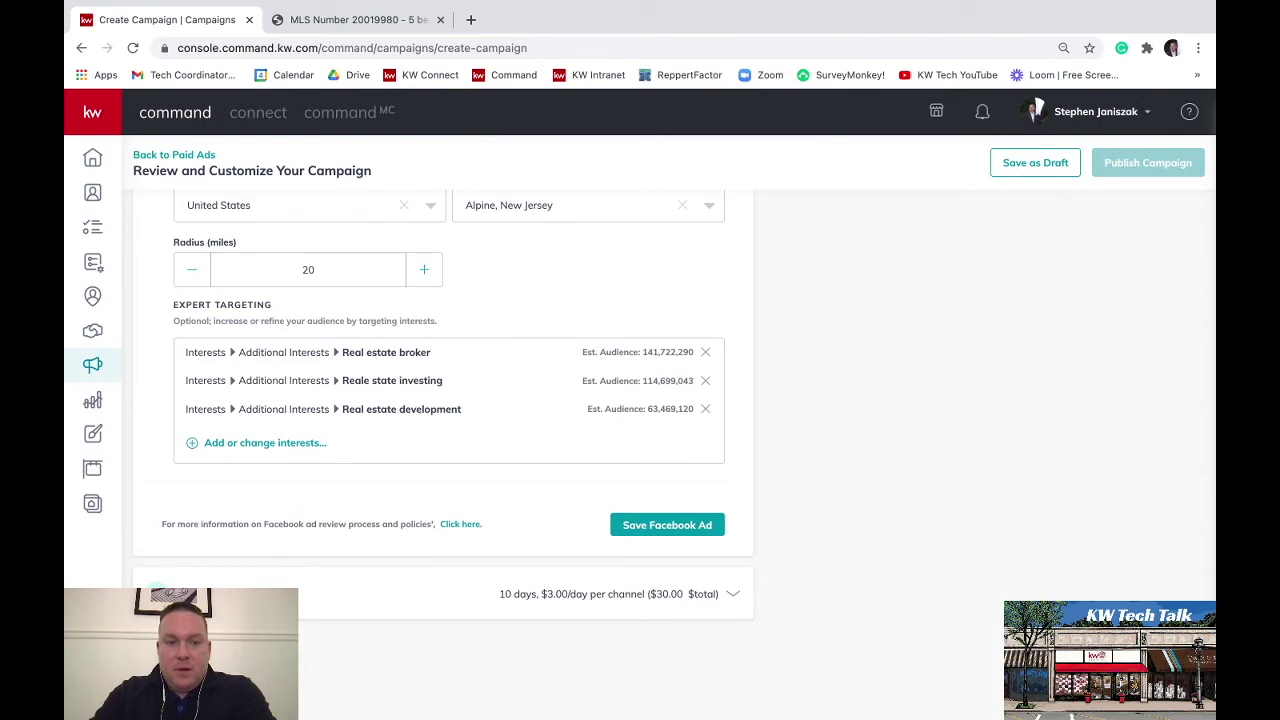
left_click(240, 592)
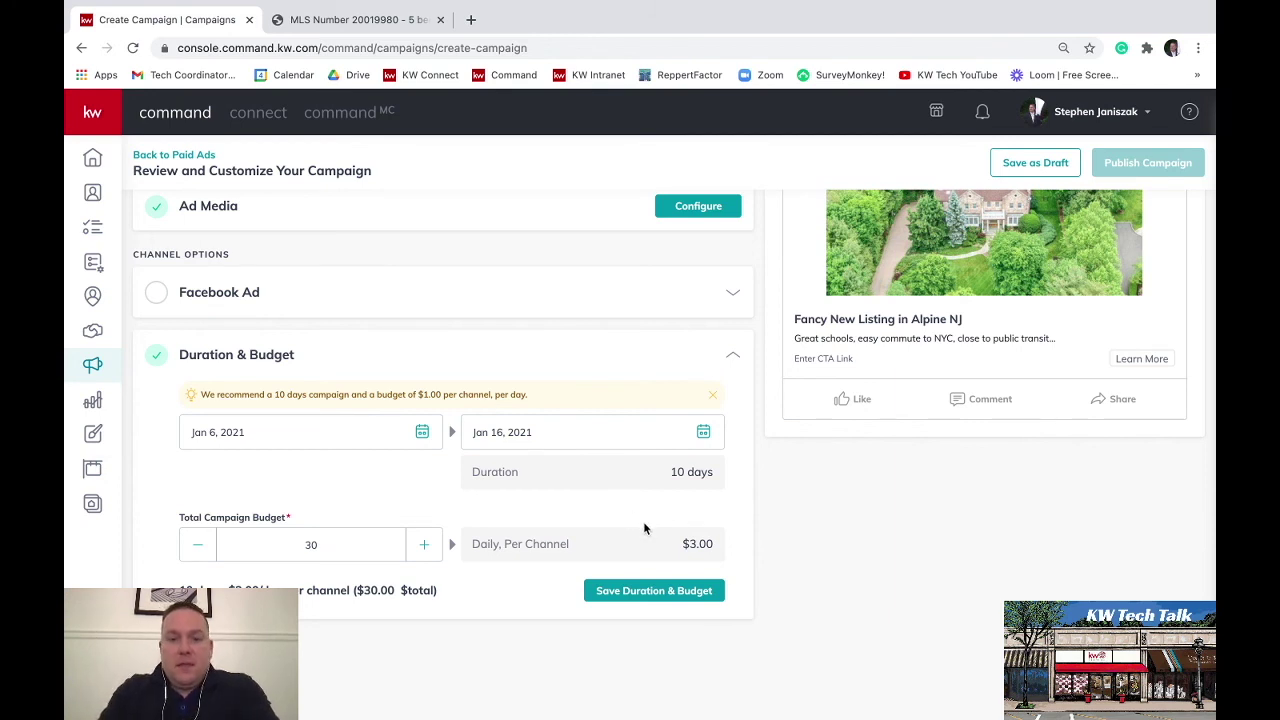
Keep the 10-day campaign at $3.00 daily per channel, $30 total, and save it
left_click(656, 591)
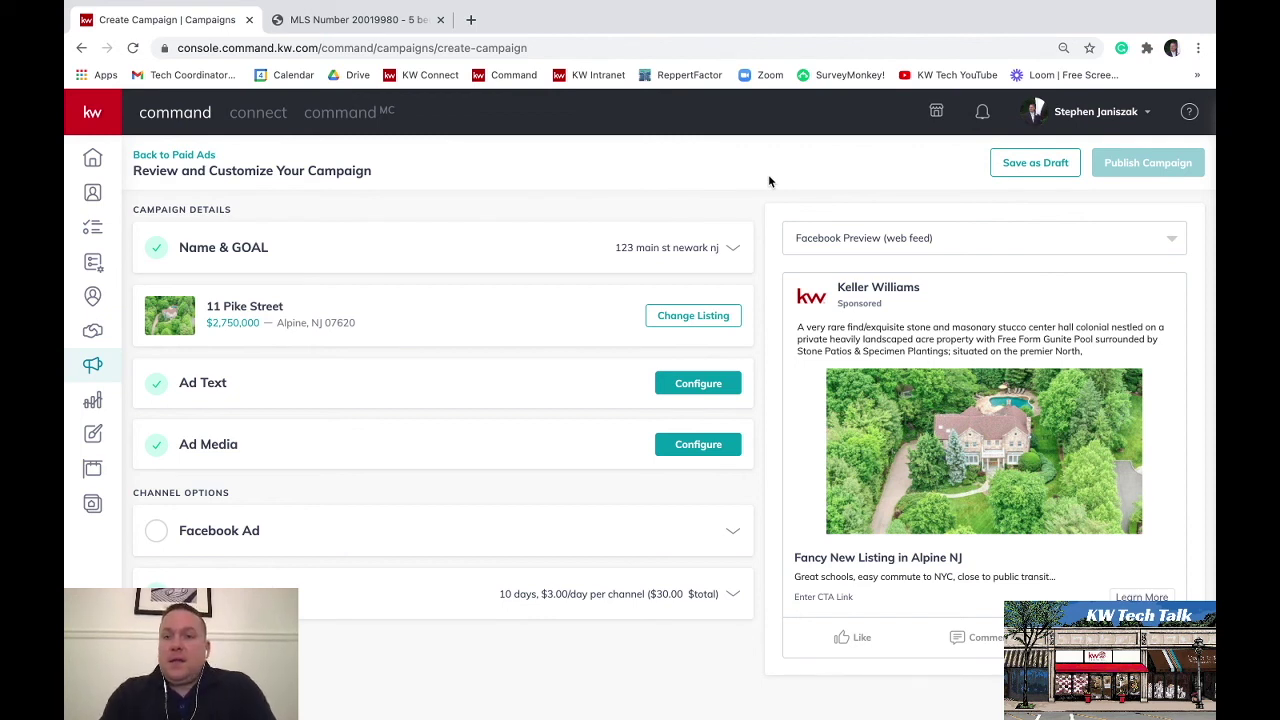
Save the campaign as a draft and confirm the prompt
left_click(1012, 166)
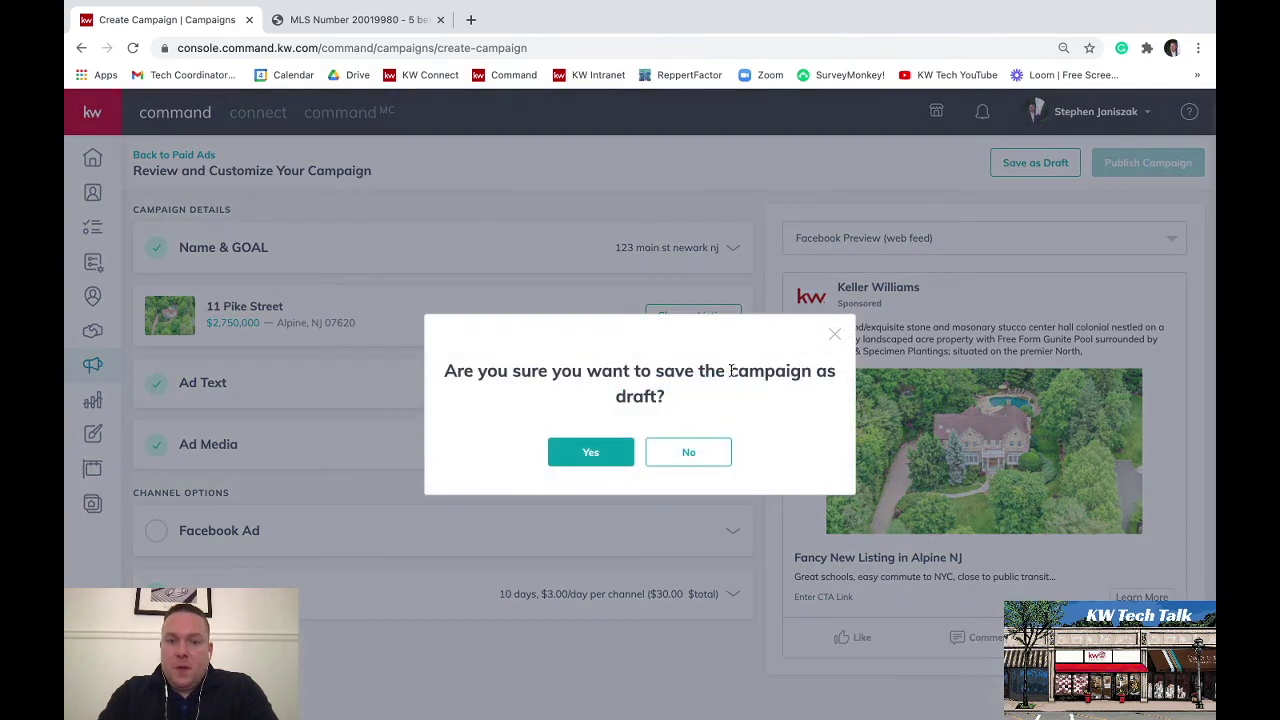
left_click(591, 454)
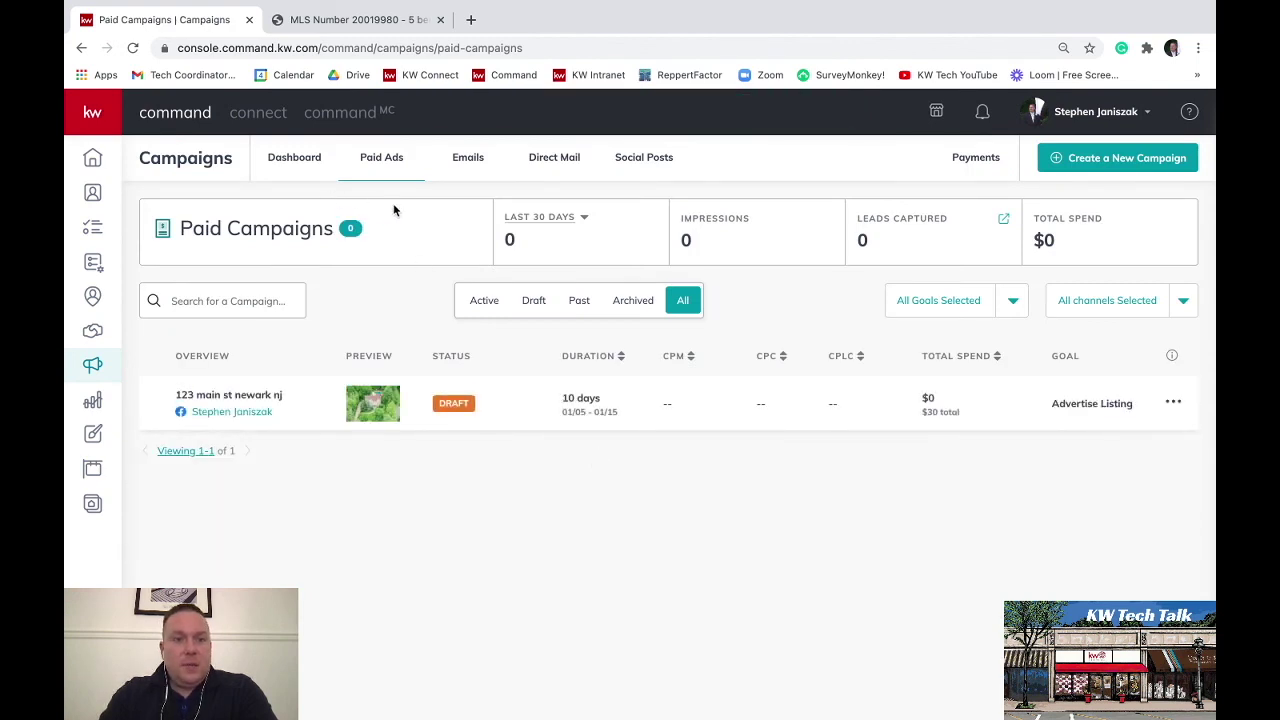
Return to the Paid Ads campaign list and sort it by CPM in ascending order
left_click(92, 370)
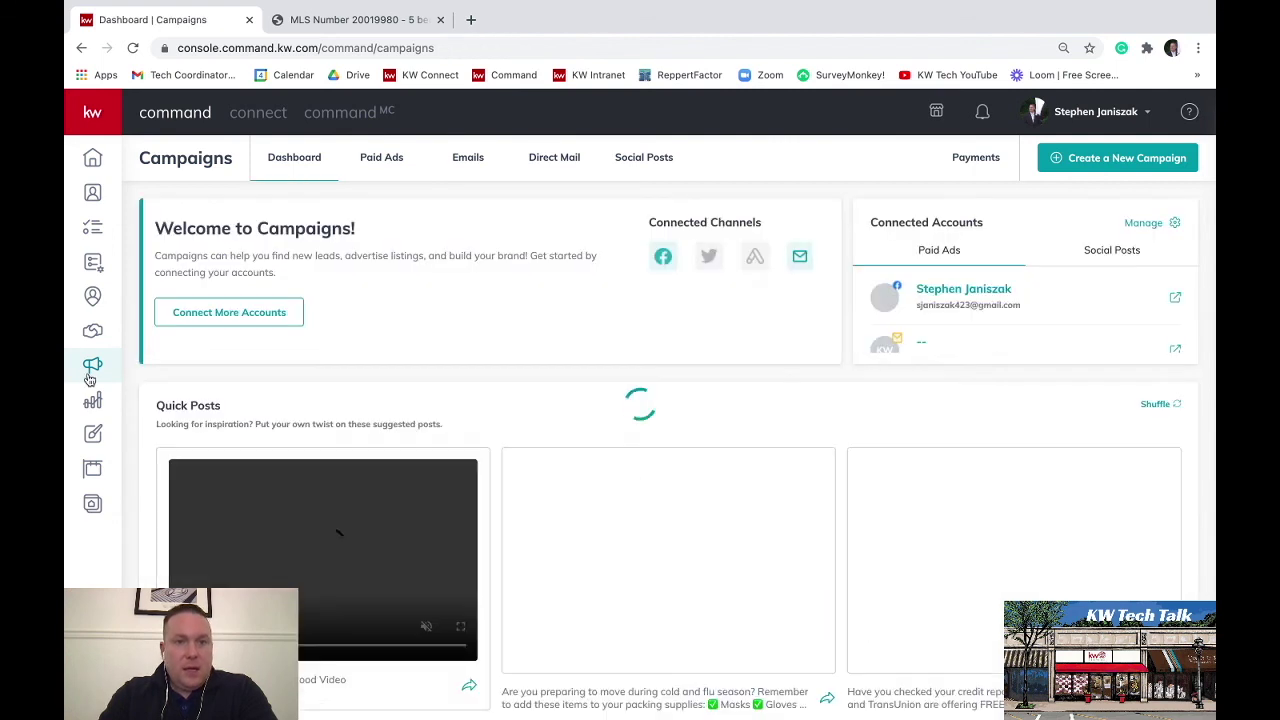
left_click(387, 161)
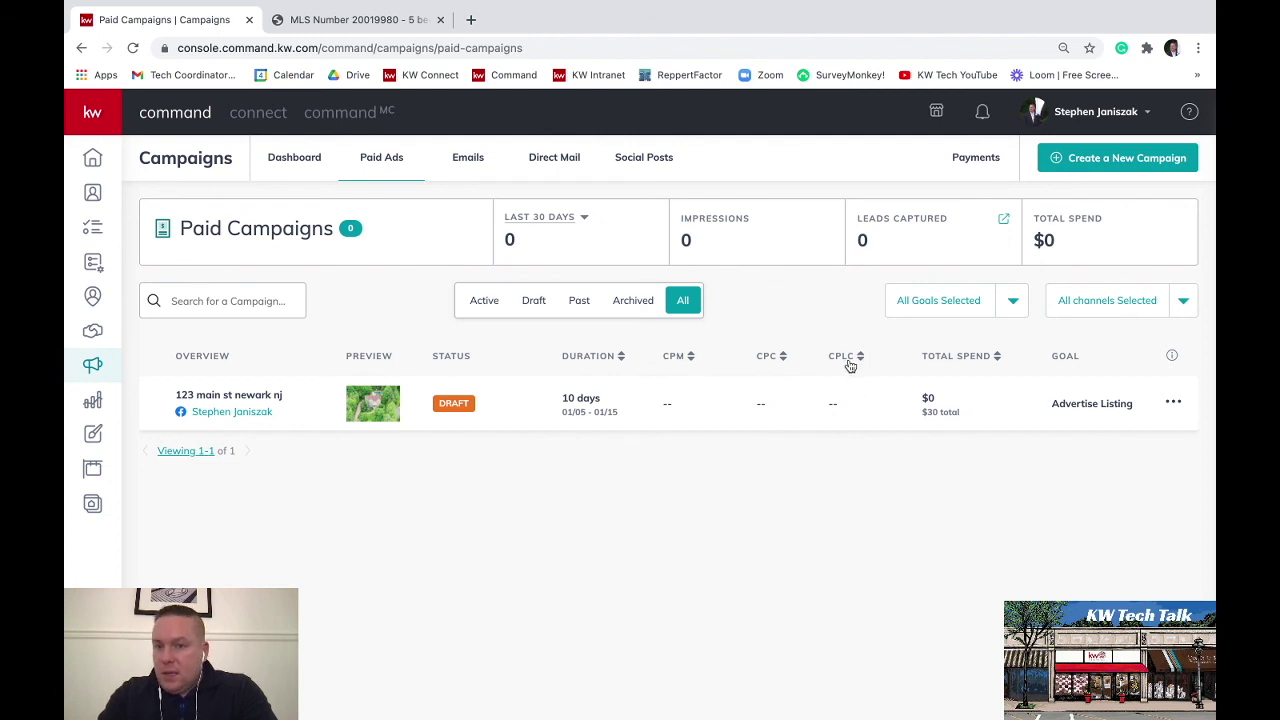
left_click(677, 361)
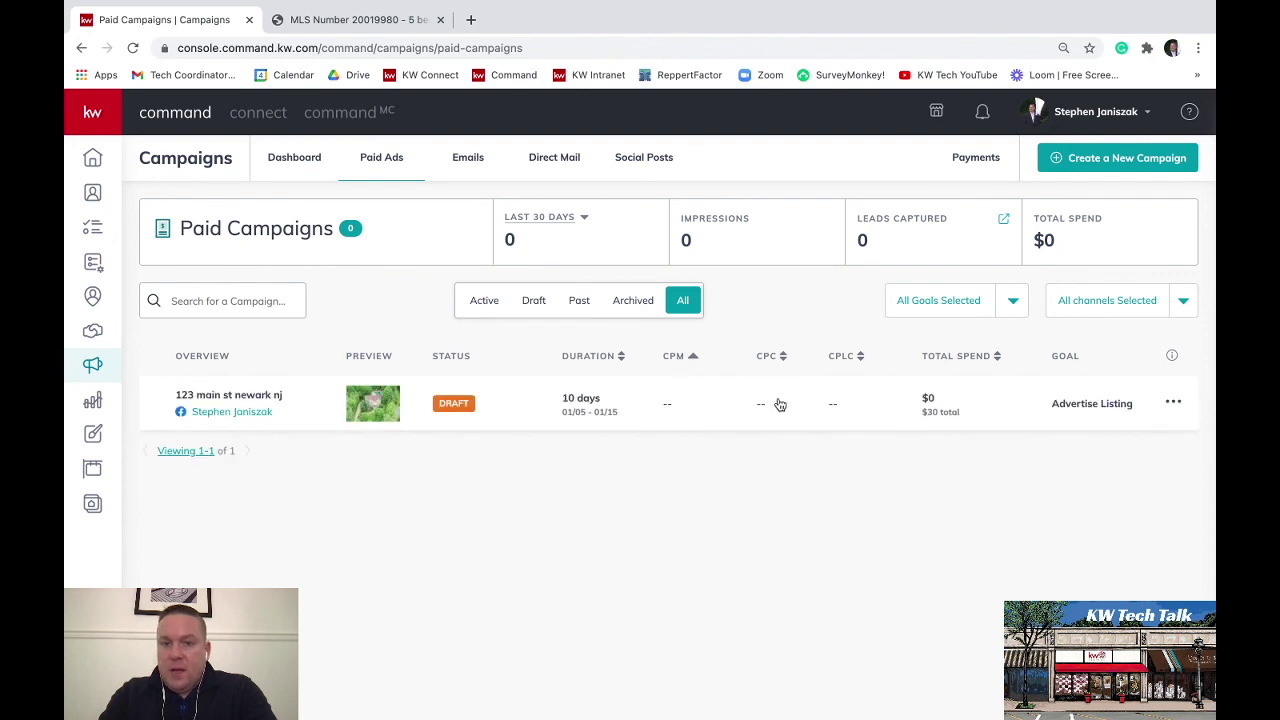